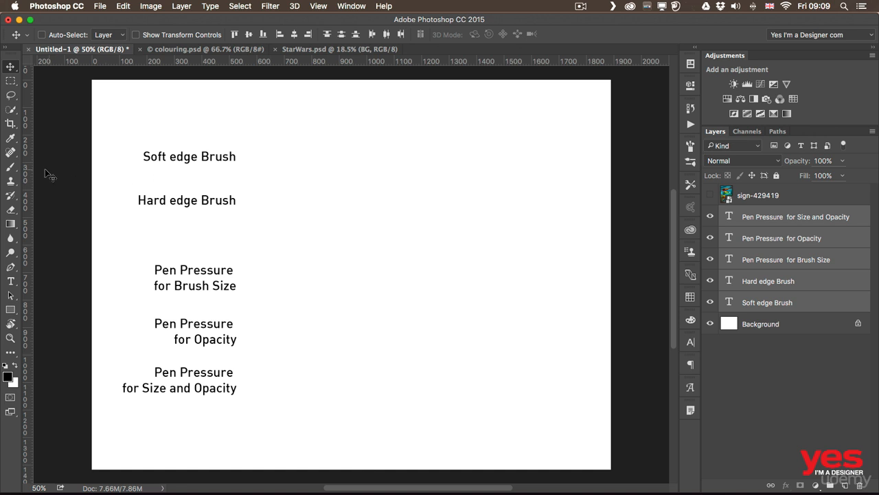
With the Brush Tool on the Background layer, paint a thin 12 px stroke to the right of the Soft edge Brush label
{"action": "left_click", "coordinate": [15, 168]}
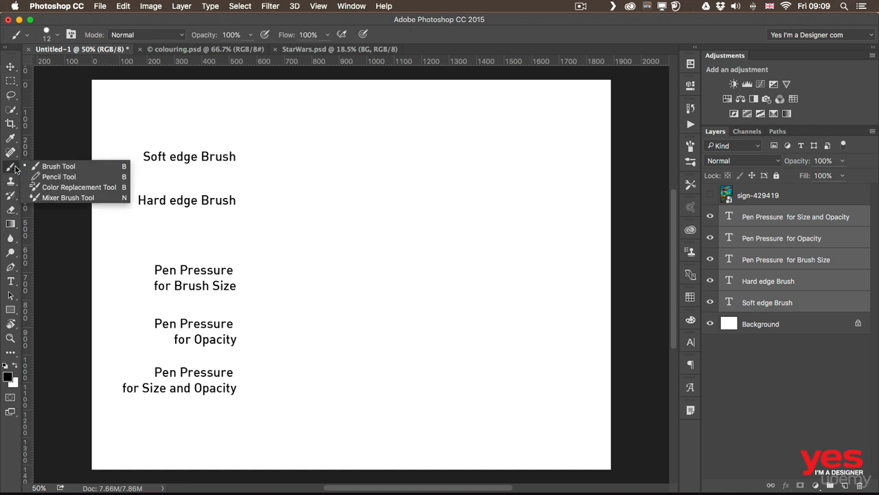
{"action": "left_click", "coordinate": [69, 168]}
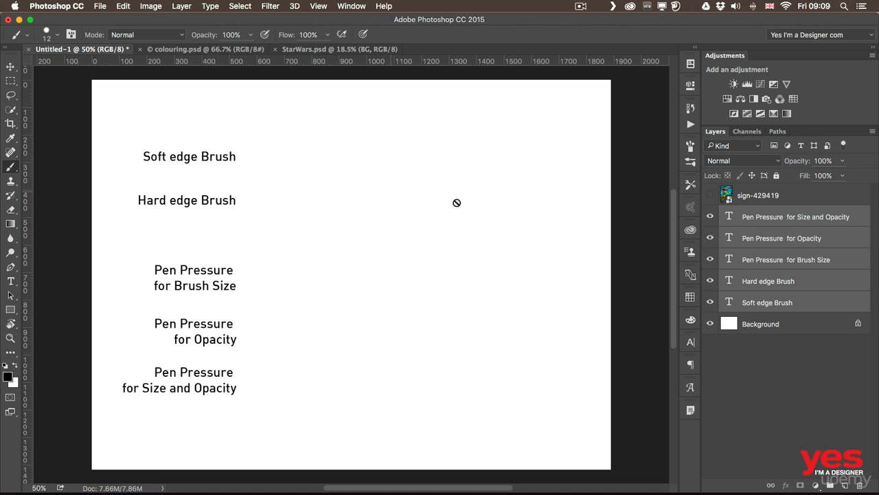
{"action": "left_click", "coordinate": [760, 325]}
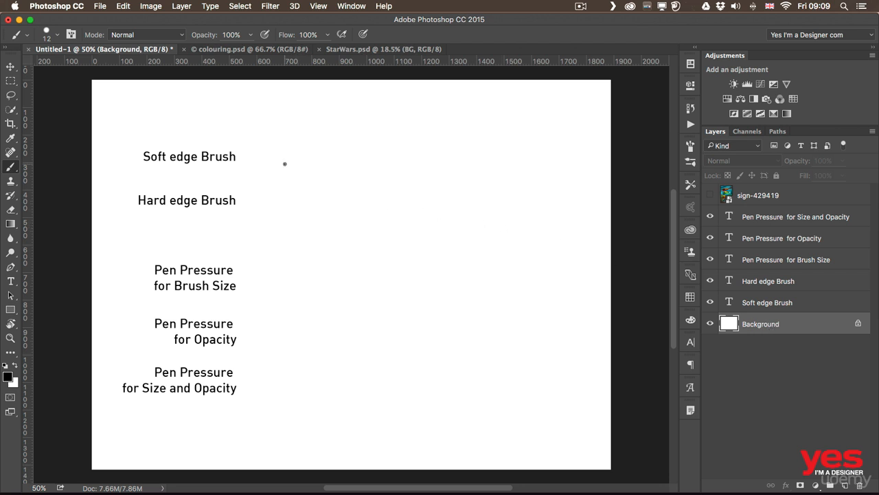
{"action": "mouse_move", "coordinate": [280, 152]}
{"action": "left_mouse_down"}
{"action": "mouse_move", "coordinate": [337, 160]}
{"action": "mouse_move", "coordinate": [401, 149]}
{"action": "mouse_move", "coordinate": [422, 155]}
{"action": "left_mouse_up"}
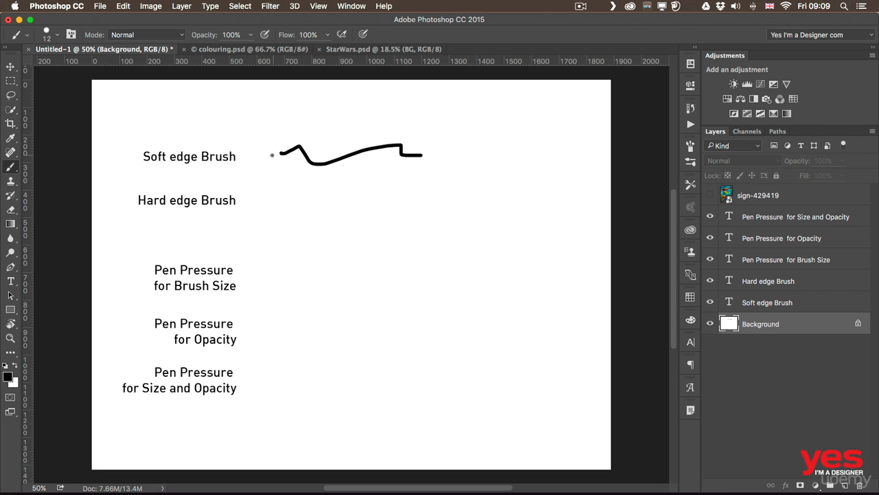
Open the brush preset picker and enlarge it to examine the available brush tips
{"action": "left_click", "coordinate": [58, 38]}
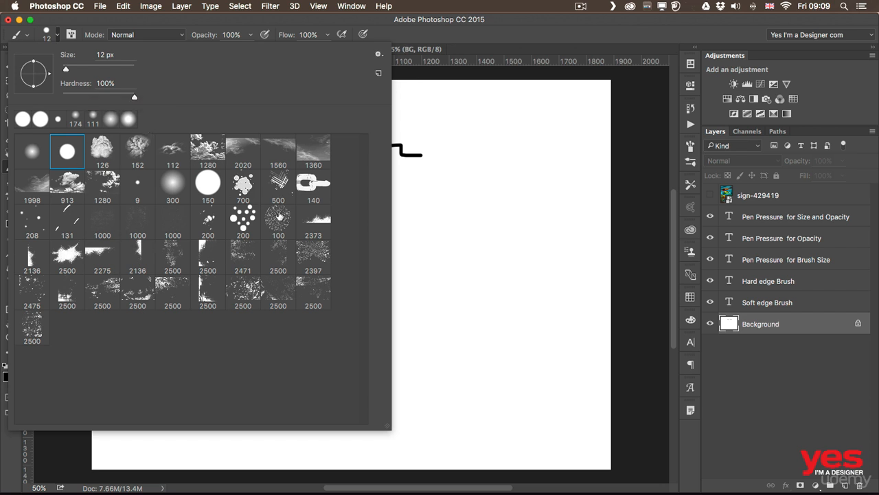
{"action": "left_click_drag", "start_coordinate": [390, 428], "coordinate": [322, 344]}
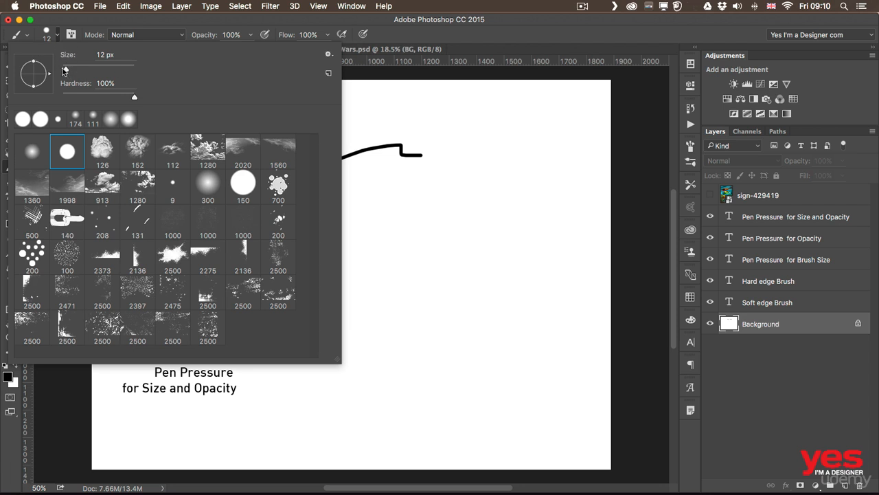
{"action": "left_click", "coordinate": [83, 20]}
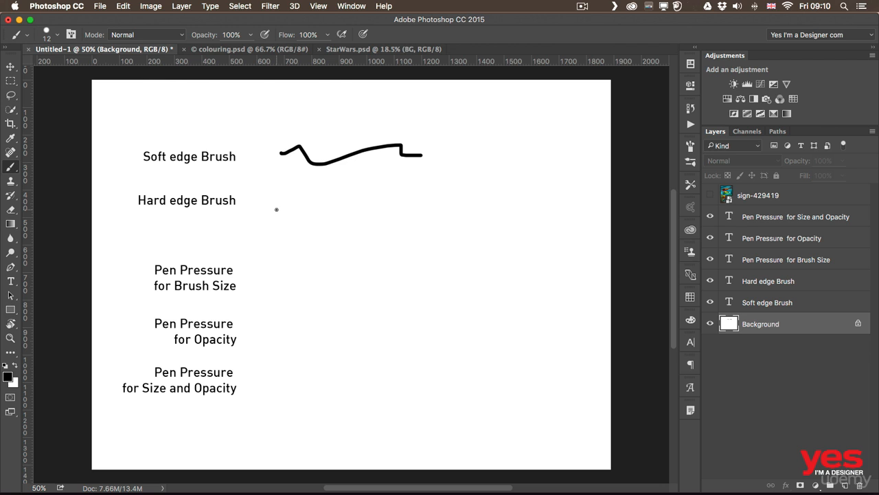
Set the brush size to 50 px and paint a thick hard stroke beside the Hard edge Brush label
{"action": "key", "text": "bracketright"}
{"action": "key", "text": "bracketright"}
{"action": "key", "text": "bracketright"}
{"action": "key", "text": "bracketright"}
{"action": "key", "text": "bracketright"}
{"action": "key", "text": "bracketright"}
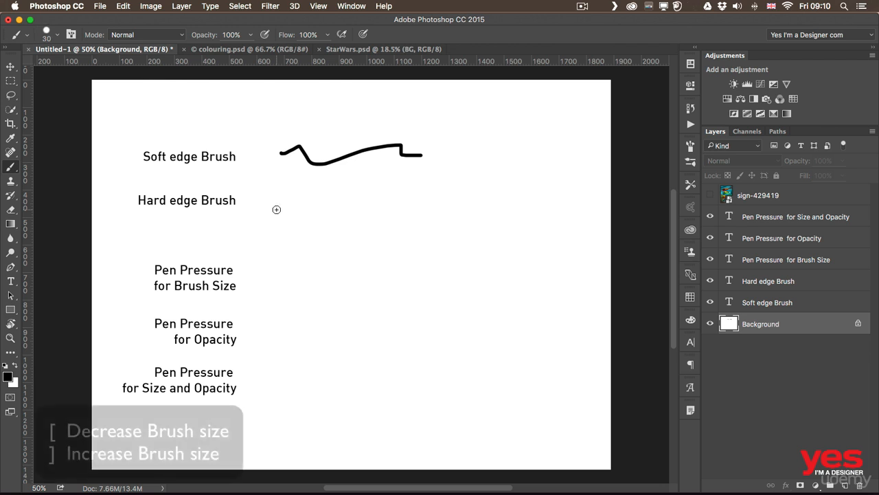
{"action": "key", "text": "bracketright"}
{"action": "key", "text": "bracketright"}
{"action": "key", "text": "bracketright"}
{"action": "key", "text": "bracketright"}
{"action": "key", "text": "bracketright"}
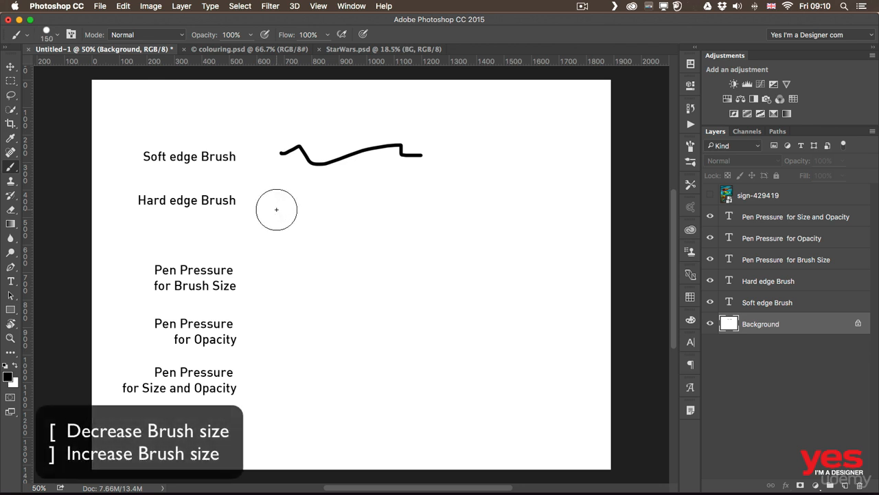
{"action": "key", "text": "bracketleft"}
{"action": "key", "text": "bracketleft"}
{"action": "key", "text": "bracketleft"}
{"action": "key", "text": "bracketleft"}
{"action": "key", "text": "bracketleft"}
{"action": "key", "text": "bracketleft"}
{"action": "key", "text": "bracketleft"}
{"action": "key", "text": "bracketright"}
{"action": "key", "text": "bracketright"}
{"action": "key", "text": "bracketright"}
{"action": "key", "text": "bracketright"}
{"action": "key", "text": "bracketright"}
{"action": "key", "text": "bracketright"}
{"action": "key", "text": "bracketright"}
{"action": "key", "text": "bracketright"}
{"action": "key", "text": "bracketright"}
{"action": "key", "text": "bracketright"}
{"action": "key", "text": "bracketright"}
{"action": "key", "text": "bracketright"}
{"action": "key", "text": "bracketright"}
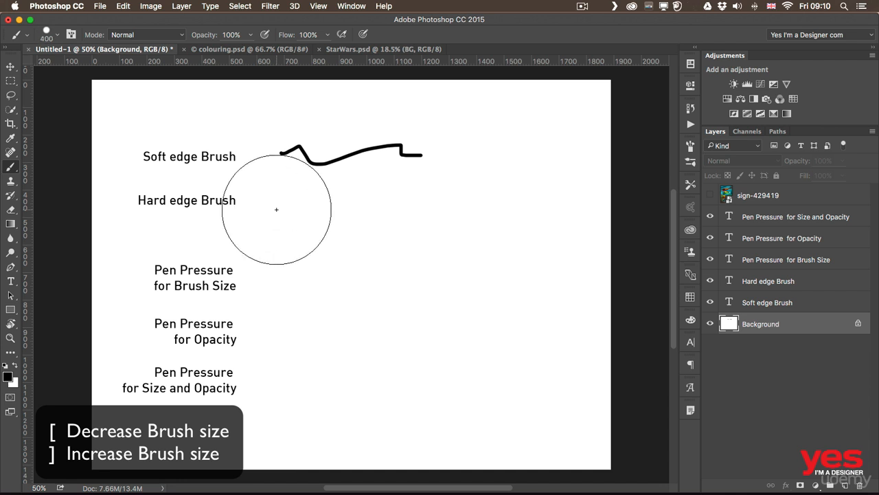
{"action": "key", "text": "bracketleft"}
{"action": "key", "text": "bracketleft"}
{"action": "key", "text": "bracketleft"}
{"action": "key", "text": "bracketleft"}
{"action": "key", "text": "bracketleft"}
{"action": "key", "text": "bracketleft"}
{"action": "key", "text": "bracketleft"}
{"action": "key", "text": "bracketleft"}
{"action": "key", "text": "bracketleft"}
{"action": "key", "text": "bracketleft"}
{"action": "key", "text": "bracketleft"}
{"action": "key", "text": "bracketleft"}
{"action": "key", "text": "bracketleft"}
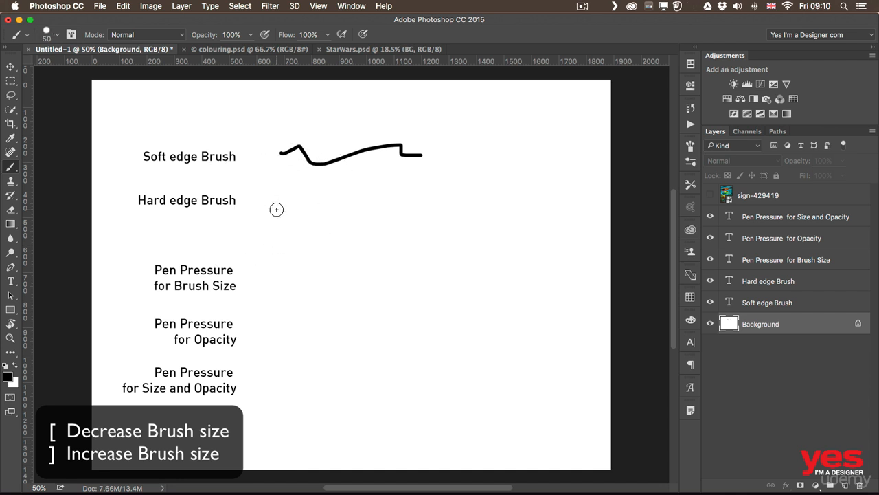
{"action": "left_click_drag", "start_coordinate": [275, 180], "coordinate": [393, 191]}
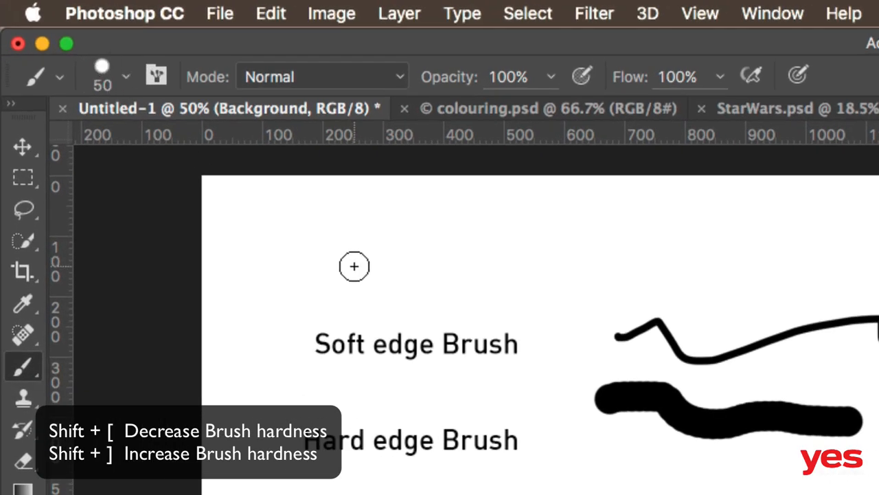
Lower the brush hardness to 0% and paint a soft-edged stroke above the Soft edge Brush label
{"action": "key", "text": "shift+bracketleft"}
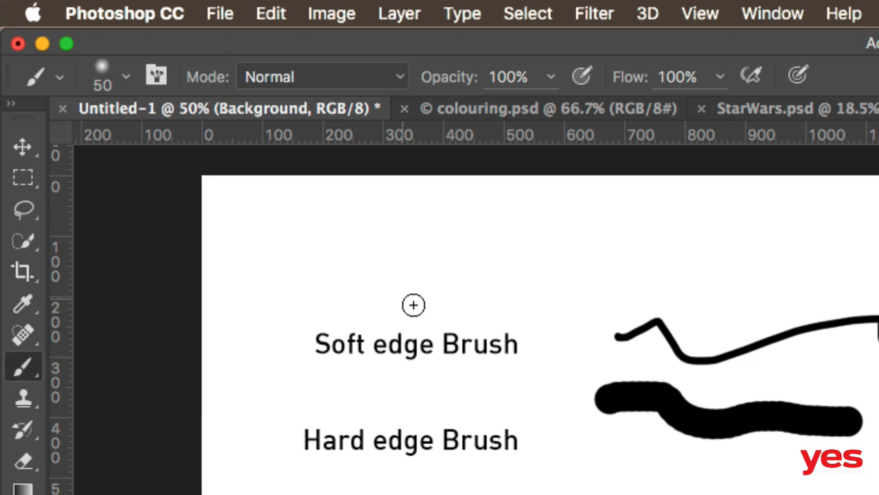
{"action": "mouse_move", "coordinate": [577, 286]}
{"action": "left_mouse_down"}
{"action": "mouse_move", "coordinate": [634, 259]}
{"action": "mouse_move", "coordinate": [696, 273]}
{"action": "mouse_move", "coordinate": [798, 252]}
{"action": "mouse_move", "coordinate": [869, 257]}
{"action": "left_mouse_up"}
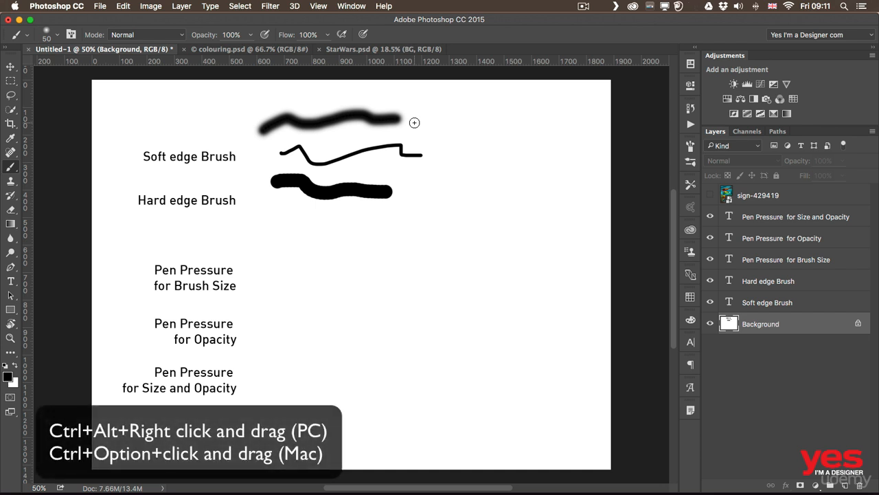
Resize the brush interactively on the canvas to about 109 px and paint a soft stroke right of the thin line
{"action": "left_click_drag", "start_coordinate": [428, 144], "coordinate": [429, 146], "text": "ctrl+alt"}
{"action": "left_click_drag", "start_coordinate": [430, 146], "coordinate": [430, 149], "text": "ctrl+alt"}
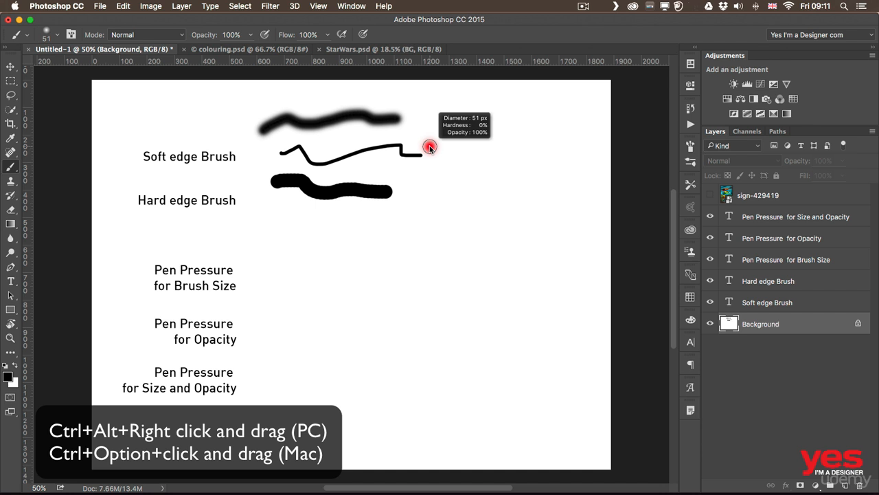
{"action": "left_click_drag", "start_coordinate": [430, 148], "coordinate": [466, 148], "text": "ctrl+alt"}
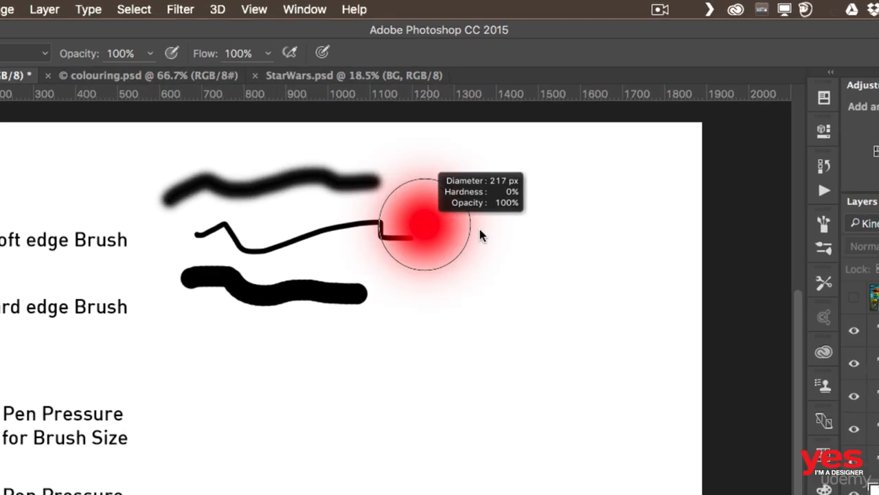
{"action": "mouse_move", "coordinate": [479, 228]}
{"action": "left_mouse_down", "text": "ctrl+alt"}
{"action": "mouse_move", "coordinate": [480, 237]}
{"action": "mouse_move", "coordinate": [415, 231]}
{"action": "mouse_move", "coordinate": [458, 231]}
{"action": "left_mouse_up", "text": "ctrl+alt"}
{"action": "mouse_move", "coordinate": [465, 300]}
{"action": "left_mouse_down", "text": "ctrl+alt"}
{"action": "mouse_move", "coordinate": [458, 308]}
{"action": "mouse_move", "coordinate": [432, 301]}
{"action": "mouse_move", "coordinate": [439, 156]}
{"action": "mouse_move", "coordinate": [443, 488]}
{"action": "mouse_move", "coordinate": [446, 158]}
{"action": "mouse_move", "coordinate": [453, 492]}
{"action": "mouse_move", "coordinate": [448, 205]}
{"action": "mouse_move", "coordinate": [442, 344]}
{"action": "mouse_move", "coordinate": [430, 279]}
{"action": "mouse_move", "coordinate": [395, 214]}
{"action": "mouse_move", "coordinate": [387, 222]}
{"action": "left_mouse_up", "text": "ctrl+alt"}
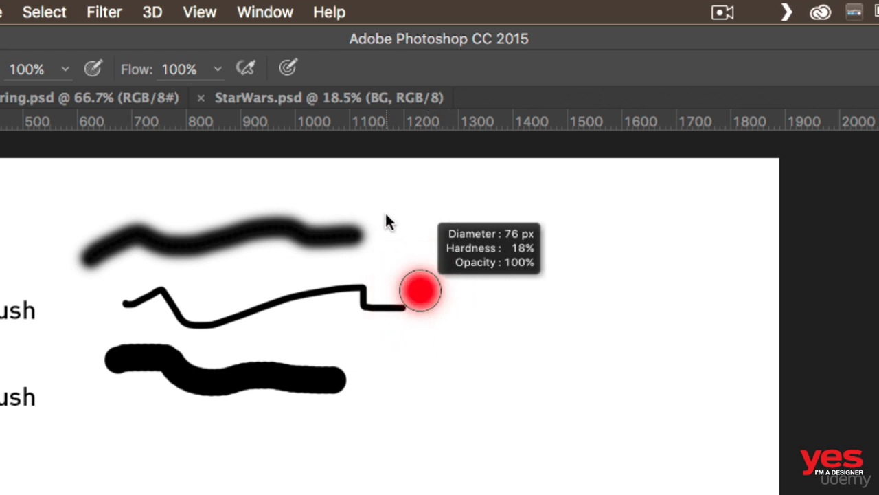
{"action": "mouse_move", "coordinate": [385, 214]}
{"action": "left_mouse_down", "text": "ctrl+alt"}
{"action": "mouse_move", "coordinate": [420, 392]}
{"action": "mouse_move", "coordinate": [399, 255]}
{"action": "mouse_move", "coordinate": [415, 153]}
{"action": "mouse_move", "coordinate": [427, 367]}
{"action": "mouse_move", "coordinate": [404, 148]}
{"action": "mouse_move", "coordinate": [357, 151]}
{"action": "mouse_move", "coordinate": [397, 157]}
{"action": "mouse_move", "coordinate": [377, 157]}
{"action": "mouse_move", "coordinate": [385, 207]}
{"action": "left_mouse_up", "text": "ctrl+alt"}
{"action": "left_click_drag", "start_coordinate": [474, 291], "coordinate": [570, 299]}
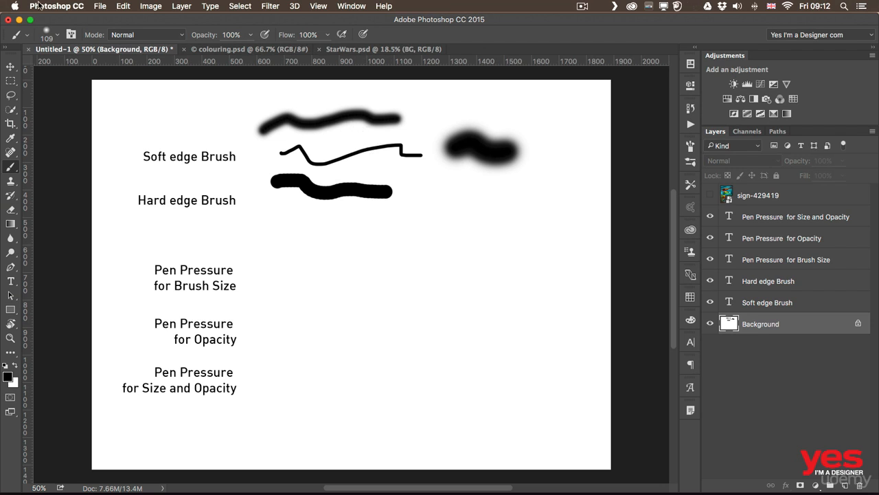
Open the Cursors preferences and switch Other Cursors to Standard and back to Precise
{"action": "left_click", "coordinate": [67, 7]}
{"action": "mouse_move", "coordinate": [88, 44]}
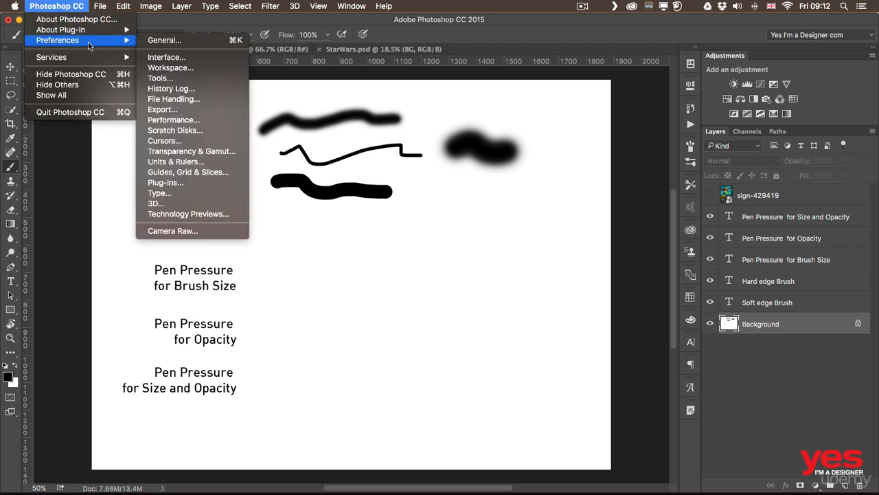
{"action": "left_click", "coordinate": [175, 140]}
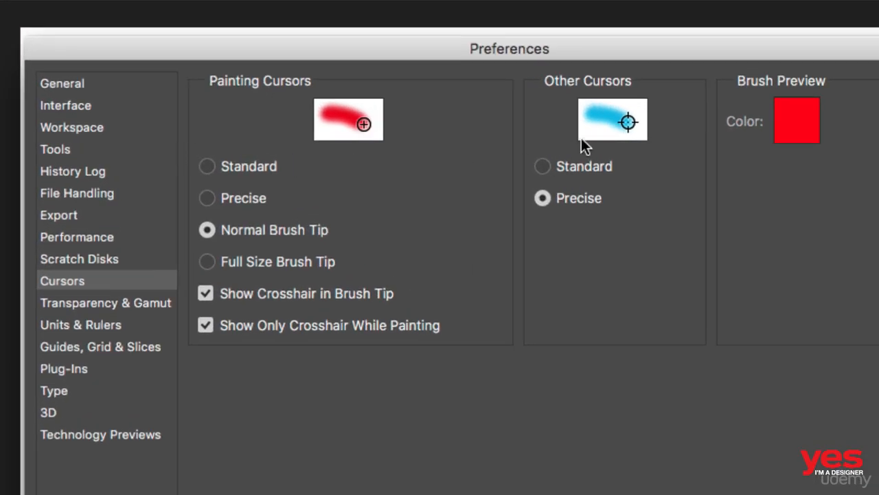
{"action": "left_click", "coordinate": [574, 166]}
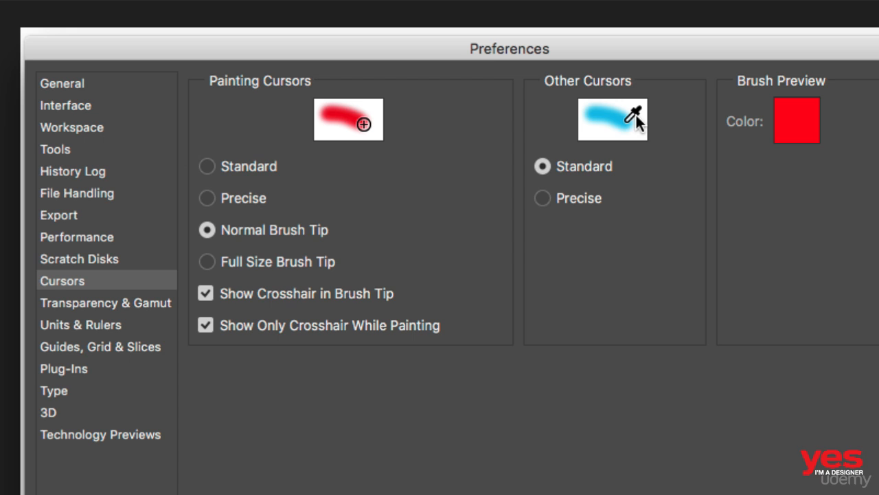
{"action": "left_click", "coordinate": [588, 200]}
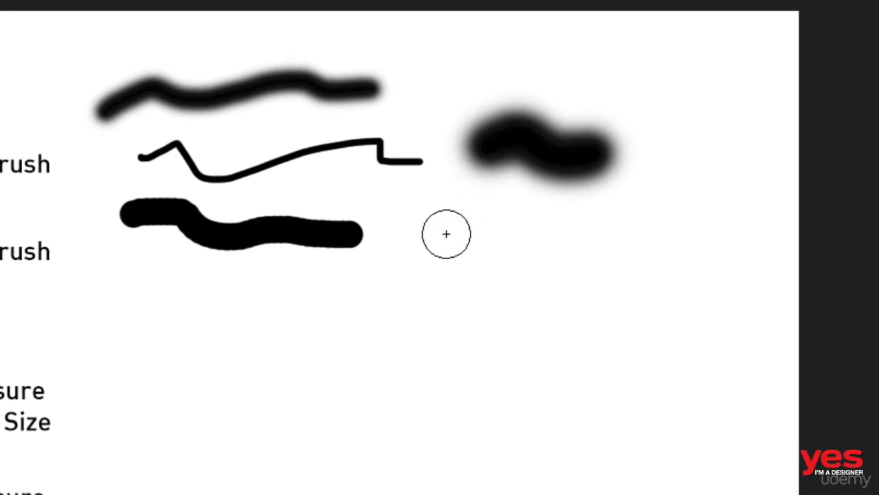
Paint two more soft strokes below, using the precise crosshair cursor for the second one
{"action": "mouse_move", "coordinate": [432, 234]}
{"action": "left_mouse_down"}
{"action": "mouse_move", "coordinate": [489, 253]}
{"action": "mouse_move", "coordinate": [556, 227]}
{"action": "mouse_move", "coordinate": [586, 227]}
{"action": "mouse_move", "coordinate": [616, 249]}
{"action": "mouse_move", "coordinate": [557, 276]}
{"action": "left_mouse_up"}
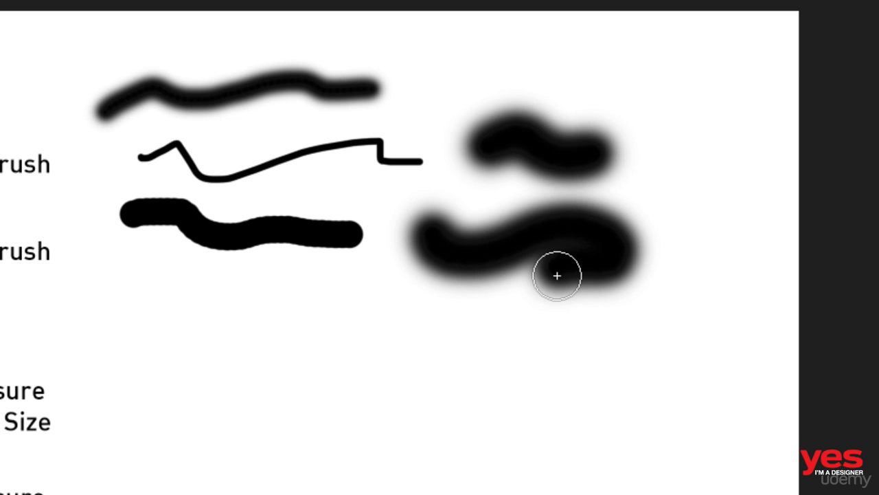
{"action": "key", "text": "Caps_Lock"}
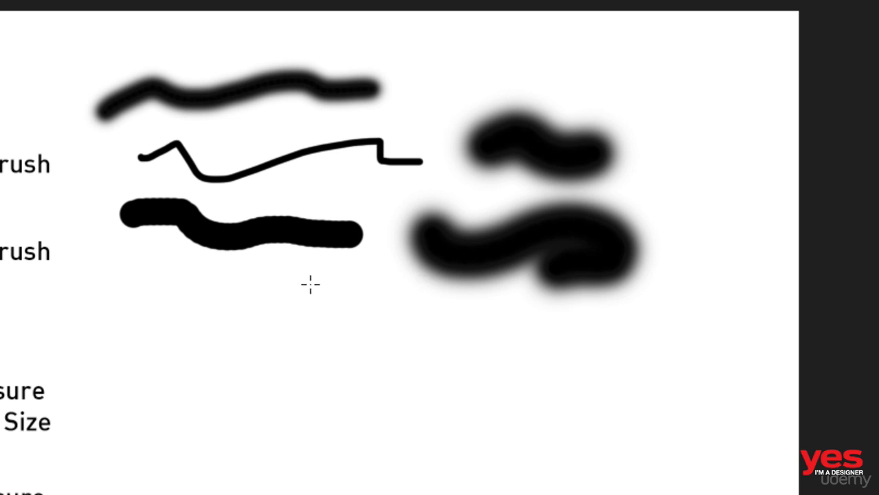
{"action": "mouse_move", "coordinate": [310, 284]}
{"action": "left_mouse_down"}
{"action": "mouse_move", "coordinate": [348, 312]}
{"action": "mouse_move", "coordinate": [375, 294]}
{"action": "mouse_move", "coordinate": [364, 313]}
{"action": "mouse_move", "coordinate": [344, 312]}
{"action": "mouse_move", "coordinate": [416, 316]}
{"action": "left_mouse_up"}
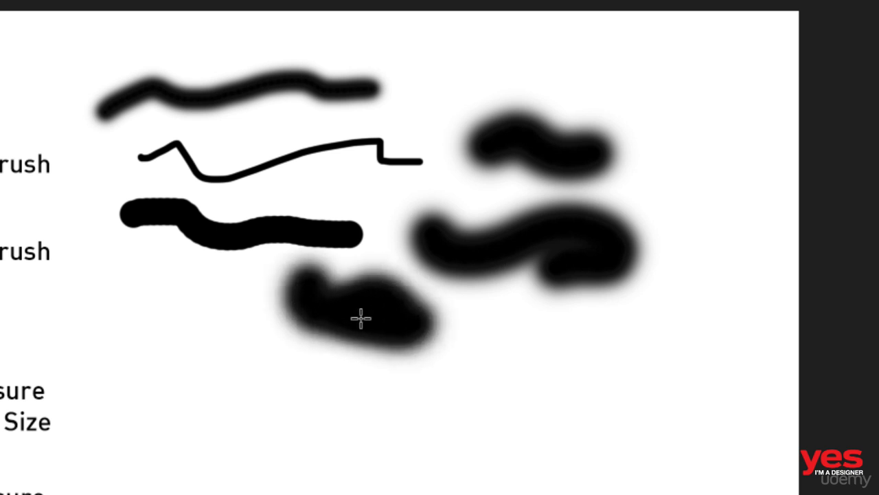
{"action": "key", "text": "Caps_Lock"}
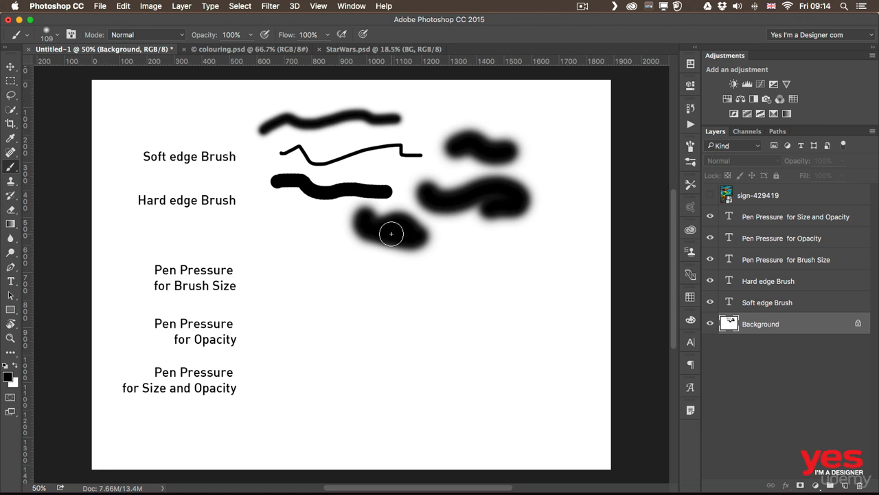
Set the brush opacity to 50% and paint two semi-transparent strokes below the Hard edge Brush label
{"action": "key", "text": "5"}
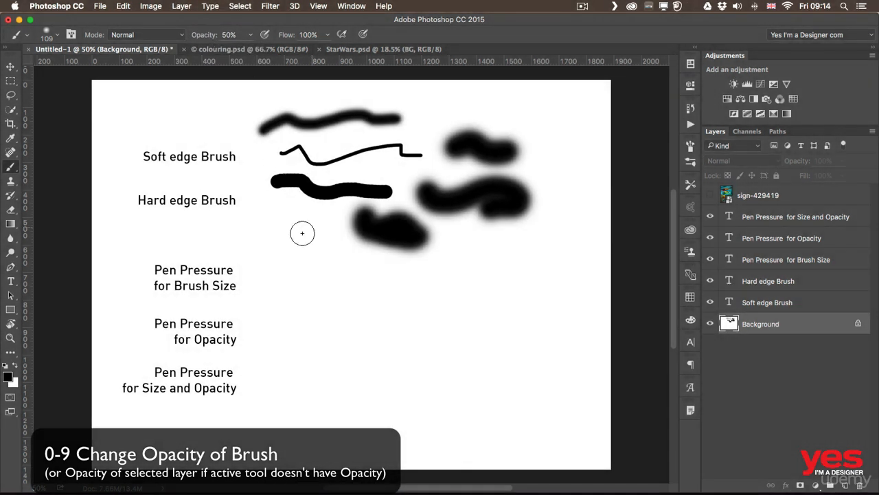
{"action": "left_click_drag", "start_coordinate": [273, 230], "coordinate": [390, 264]}
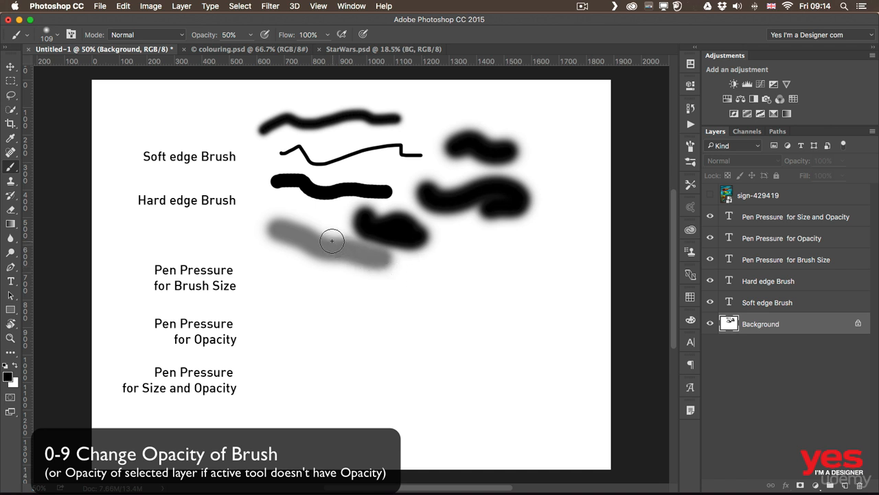
{"action": "mouse_move", "coordinate": [294, 221]}
{"action": "left_mouse_down"}
{"action": "mouse_move", "coordinate": [342, 246]}
{"action": "mouse_move", "coordinate": [298, 222]}
{"action": "mouse_move", "coordinate": [318, 242]}
{"action": "mouse_move", "coordinate": [348, 251]}
{"action": "mouse_move", "coordinate": [301, 213]}
{"action": "mouse_move", "coordinate": [315, 252]}
{"action": "mouse_move", "coordinate": [319, 234]}
{"action": "mouse_move", "coordinate": [322, 267]}
{"action": "left_mouse_up"}
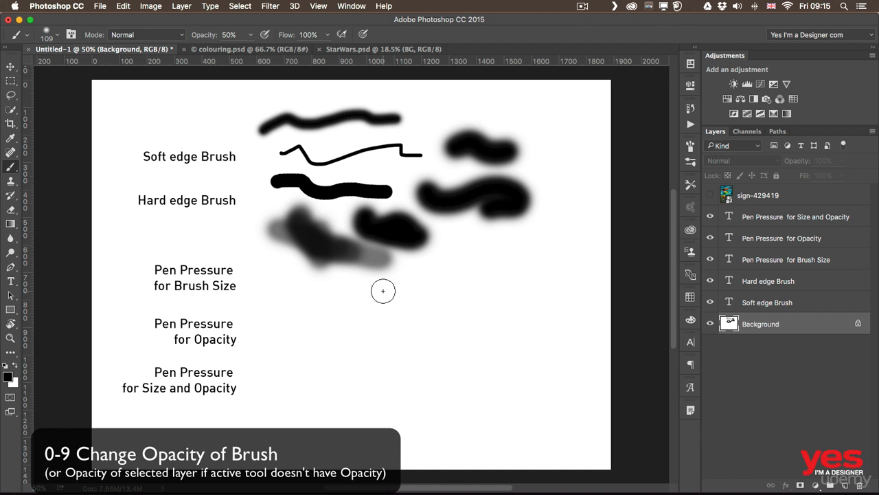
Paint a faint stroke at 10% brush opacity to the right and reset the brush opacity to 100%
{"action": "key", "text": "1"}
{"action": "mouse_move", "coordinate": [438, 231]}
{"action": "left_mouse_down"}
{"action": "mouse_move", "coordinate": [531, 258]}
{"action": "mouse_move", "coordinate": [452, 256]}
{"action": "mouse_move", "coordinate": [502, 248]}
{"action": "left_mouse_up"}
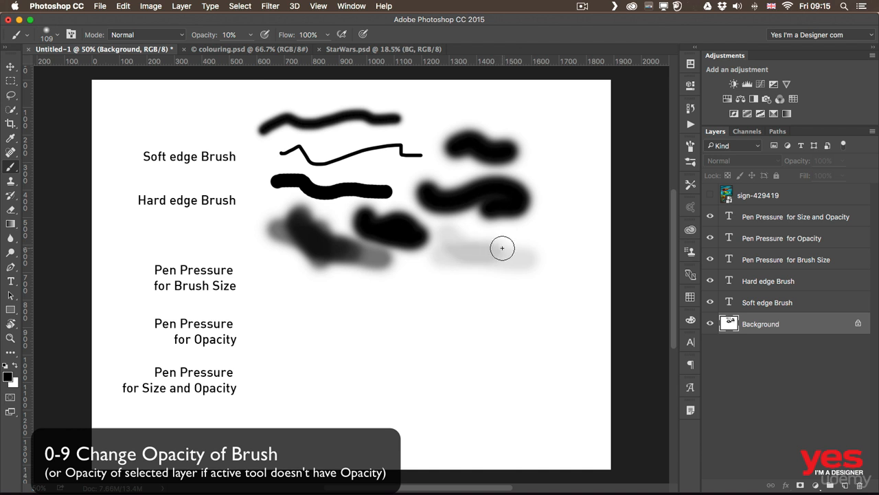
{"action": "key", "text": "0"}
Select the sign-429419 image layer and make it visible
{"action": "left_click", "coordinate": [759, 199]}
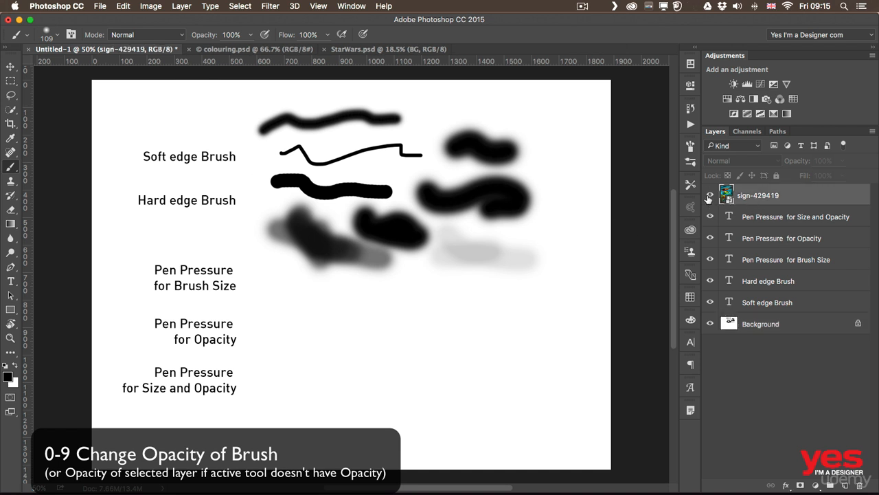
{"action": "left_click", "coordinate": [709, 196]}
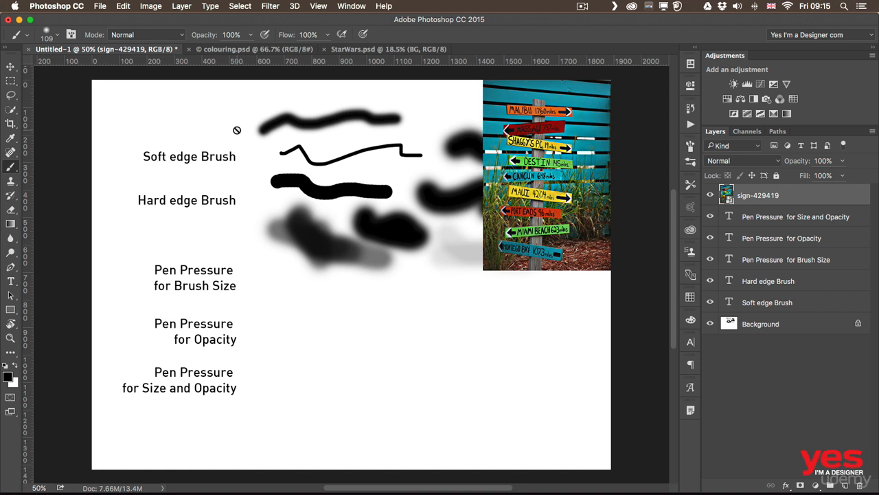
{"action": "key", "text": "5"}
{"action": "key", "text": "0"}
Set the sign-429419 layer opacity to 50% with the Move tool, restore it to 100%, and return to the Brush Tool
{"action": "left_click", "coordinate": [10, 67]}
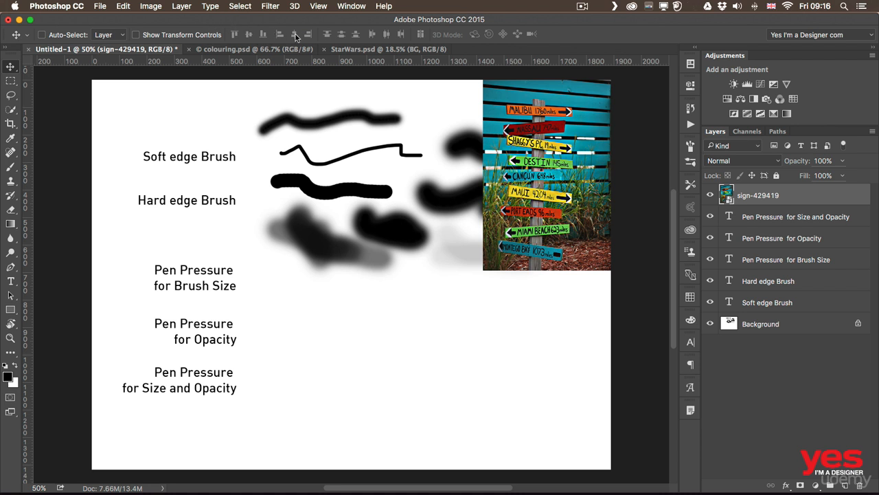
{"action": "key", "text": "5"}
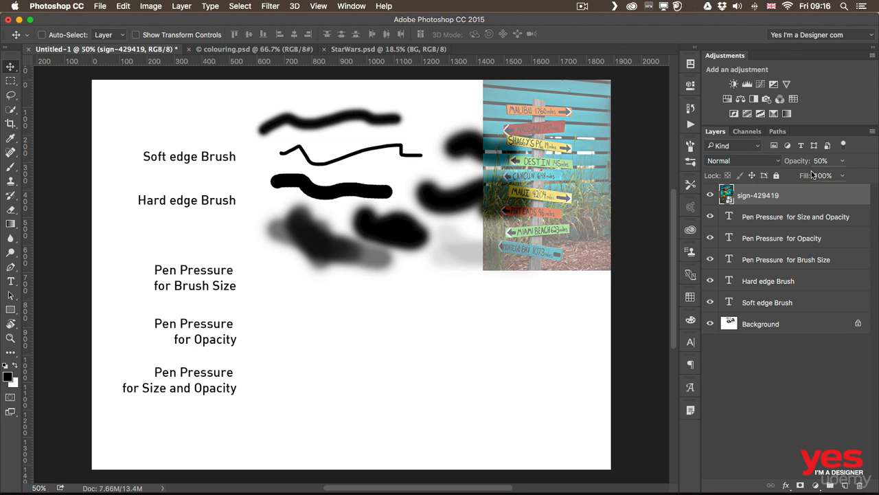
{"action": "key", "text": "0"}
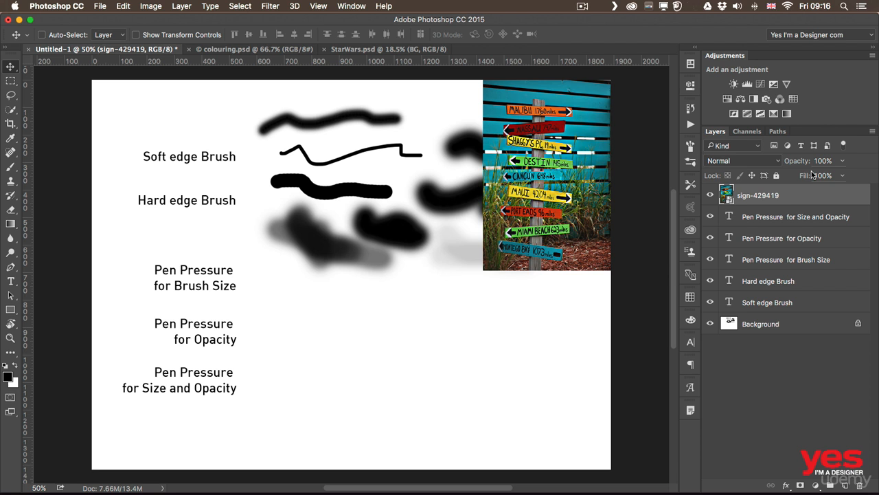
{"action": "key", "text": "b"}
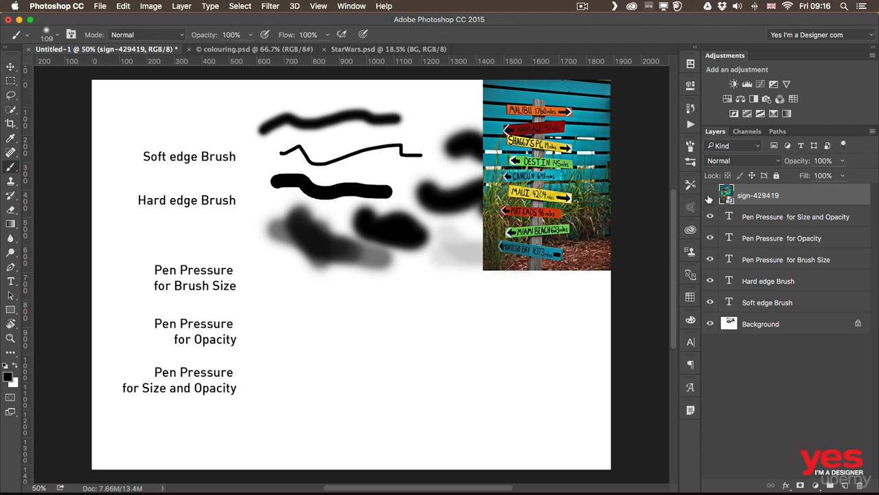
Hide the sign-429419 image layer and select the Background layer
{"action": "left_click", "coordinate": [709, 196]}
{"action": "left_click", "coordinate": [759, 320]}
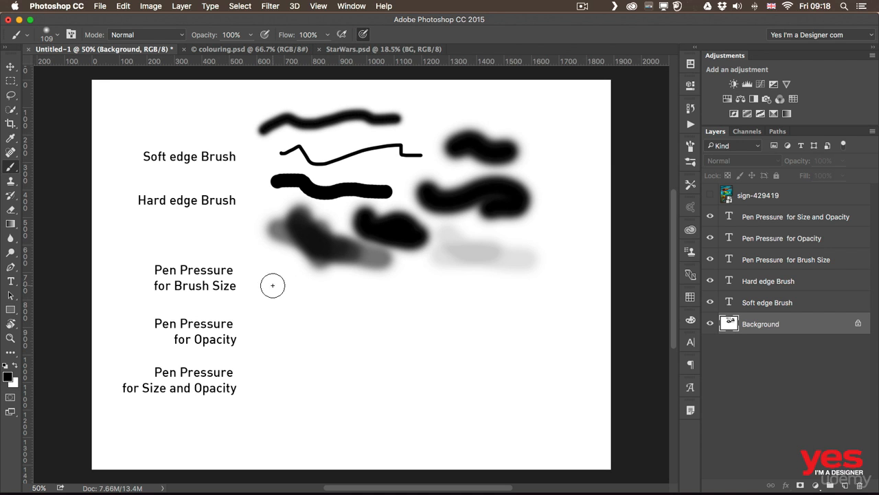
Paint three pressure-sensitive strokes beside the pen pressure labels, then clear the Background layer by filling it with the background colour
{"action": "mouse_move", "coordinate": [272, 285]}
{"action": "left_mouse_down"}
{"action": "mouse_move", "coordinate": [290, 270]}
{"action": "mouse_move", "coordinate": [305, 288]}
{"action": "mouse_move", "coordinate": [352, 294]}
{"action": "left_mouse_up"}
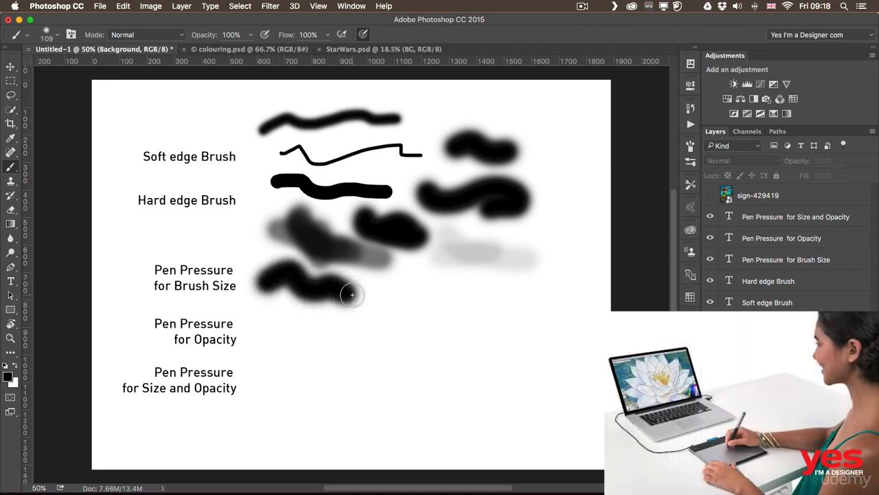
{"action": "mouse_move", "coordinate": [373, 288]}
{"action": "left_mouse_down"}
{"action": "mouse_move", "coordinate": [451, 301]}
{"action": "mouse_move", "coordinate": [482, 284]}
{"action": "mouse_move", "coordinate": [581, 297]}
{"action": "left_mouse_up"}
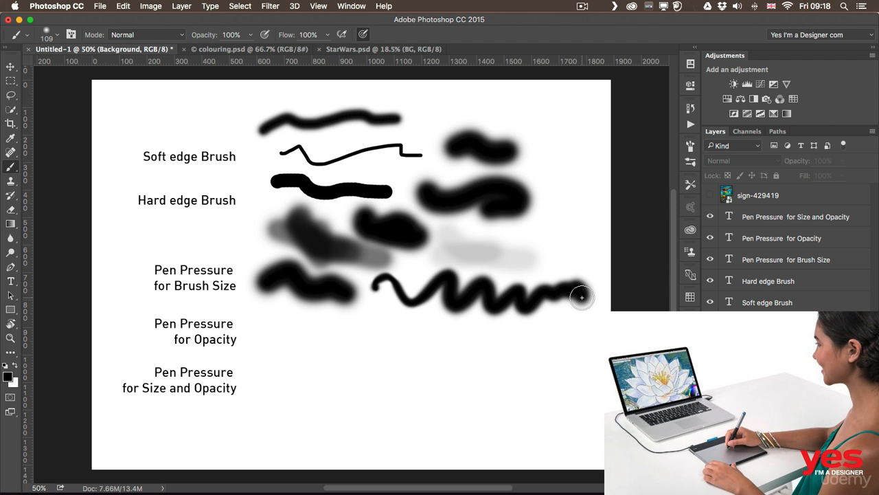
{"action": "mouse_move", "coordinate": [274, 313]}
{"action": "left_mouse_down"}
{"action": "mouse_move", "coordinate": [279, 338]}
{"action": "mouse_move", "coordinate": [317, 313]}
{"action": "mouse_move", "coordinate": [301, 364]}
{"action": "mouse_move", "coordinate": [347, 330]}
{"action": "mouse_move", "coordinate": [341, 388]}
{"action": "mouse_move", "coordinate": [389, 352]}
{"action": "mouse_move", "coordinate": [404, 384]}
{"action": "mouse_move", "coordinate": [444, 372]}
{"action": "mouse_move", "coordinate": [474, 391]}
{"action": "mouse_move", "coordinate": [509, 395]}
{"action": "left_mouse_up"}
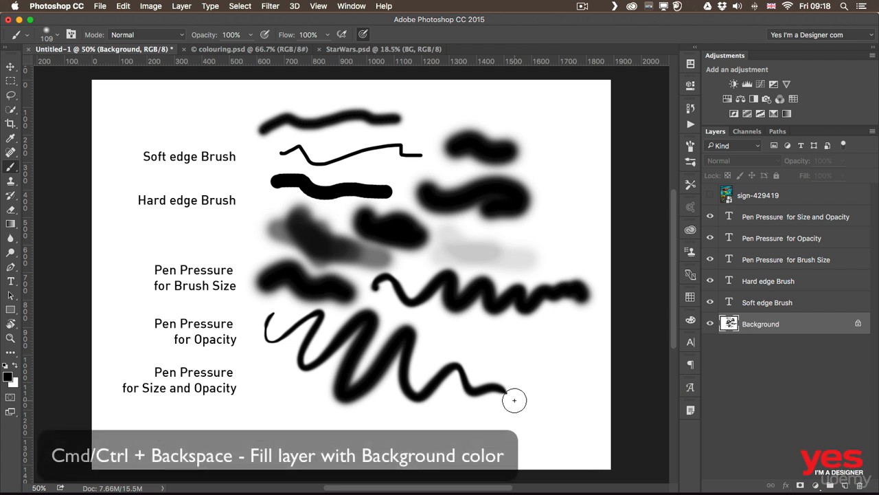
{"action": "key", "text": "super+BackSpace"}
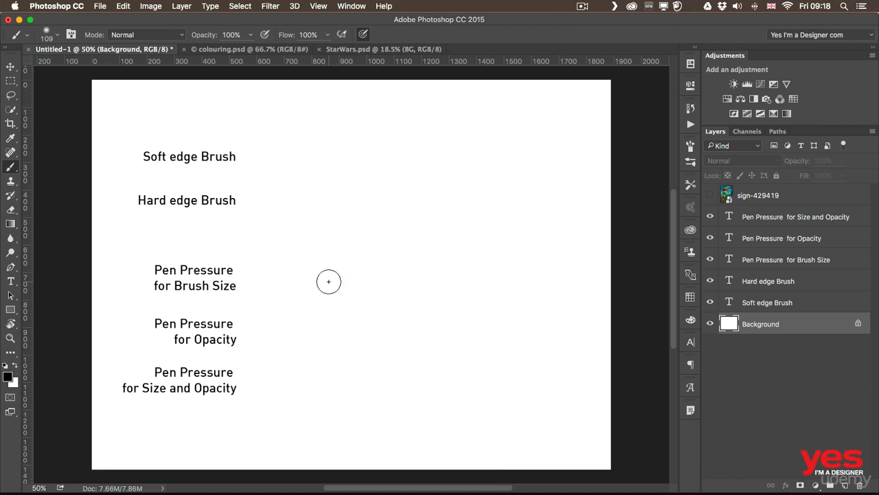
Paint looping strokes with pen pressure controlling size and opacity, then clear the Background layer with the background colour again
{"action": "mouse_move", "coordinate": [384, 240]}
{"action": "left_mouse_down"}
{"action": "mouse_move", "coordinate": [389, 424]}
{"action": "mouse_move", "coordinate": [368, 432]}
{"action": "mouse_move", "coordinate": [387, 453]}
{"action": "mouse_move", "coordinate": [375, 448]}
{"action": "left_mouse_up"}
{"action": "mouse_move", "coordinate": [305, 135]}
{"action": "left_mouse_down"}
{"action": "mouse_move", "coordinate": [377, 105]}
{"action": "mouse_move", "coordinate": [289, 167]}
{"action": "mouse_move", "coordinate": [391, 141]}
{"action": "mouse_move", "coordinate": [380, 137]}
{"action": "mouse_move", "coordinate": [300, 208]}
{"action": "mouse_move", "coordinate": [394, 187]}
{"action": "mouse_move", "coordinate": [431, 143]}
{"action": "mouse_move", "coordinate": [332, 267]}
{"action": "mouse_move", "coordinate": [499, 171]}
{"action": "mouse_move", "coordinate": [424, 275]}
{"action": "mouse_move", "coordinate": [378, 274]}
{"action": "mouse_move", "coordinate": [527, 233]}
{"action": "mouse_move", "coordinate": [480, 254]}
{"action": "mouse_move", "coordinate": [434, 300]}
{"action": "mouse_move", "coordinate": [522, 285]}
{"action": "mouse_move", "coordinate": [506, 282]}
{"action": "mouse_move", "coordinate": [465, 314]}
{"action": "mouse_move", "coordinate": [508, 318]}
{"action": "left_mouse_up"}
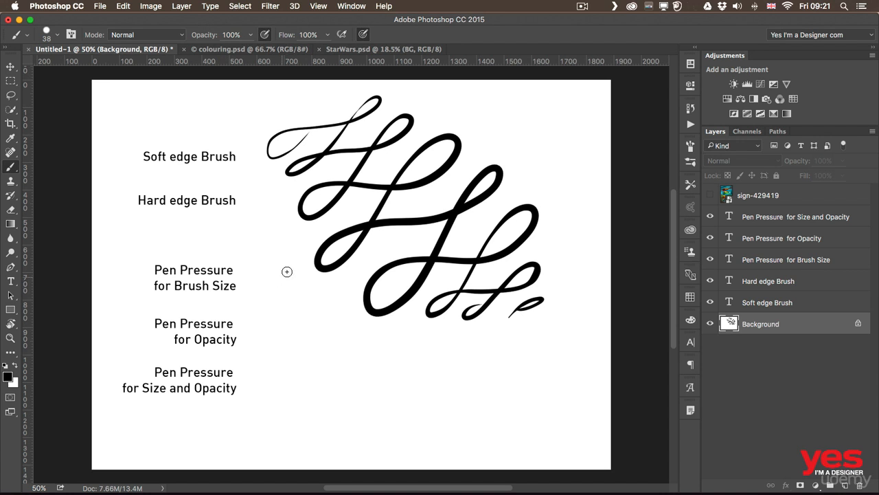
{"action": "mouse_move", "coordinate": [287, 272]}
{"action": "left_mouse_down"}
{"action": "mouse_move", "coordinate": [255, 290]}
{"action": "mouse_move", "coordinate": [324, 285]}
{"action": "mouse_move", "coordinate": [258, 326]}
{"action": "mouse_move", "coordinate": [316, 328]}
{"action": "mouse_move", "coordinate": [342, 307]}
{"action": "mouse_move", "coordinate": [279, 347]}
{"action": "mouse_move", "coordinate": [379, 358]}
{"action": "mouse_move", "coordinate": [321, 390]}
{"action": "mouse_move", "coordinate": [429, 347]}
{"action": "mouse_move", "coordinate": [366, 410]}
{"action": "mouse_move", "coordinate": [447, 389]}
{"action": "mouse_move", "coordinate": [450, 380]}
{"action": "mouse_move", "coordinate": [448, 387]}
{"action": "mouse_move", "coordinate": [521, 373]}
{"action": "mouse_move", "coordinate": [482, 393]}
{"action": "mouse_move", "coordinate": [529, 395]}
{"action": "left_mouse_up"}
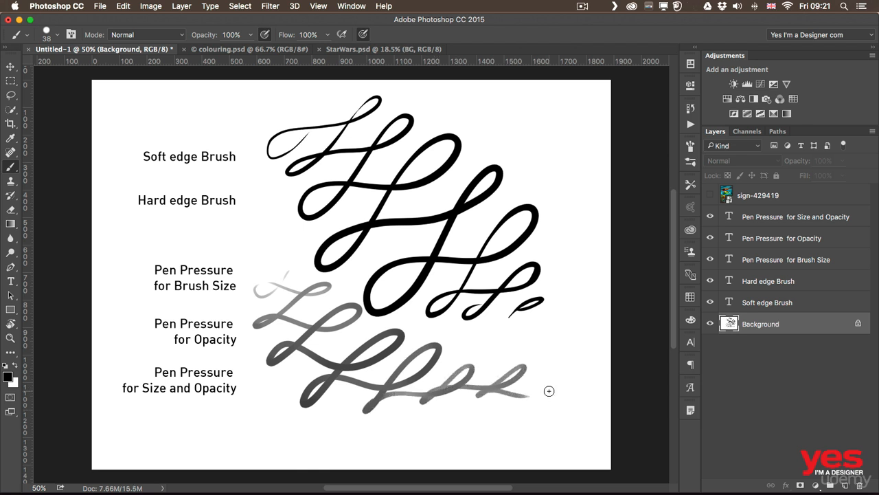
{"action": "key", "text": "super+BackSpace"}
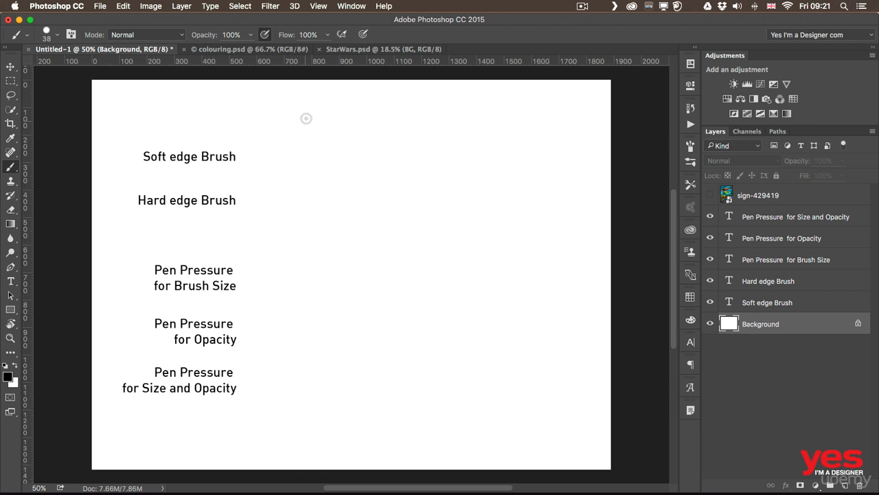
Paint two large looping strokes across the canvas with pen pressure varying their opacity
{"action": "mouse_move", "coordinate": [324, 96]}
{"action": "left_mouse_down"}
{"action": "mouse_move", "coordinate": [261, 138]}
{"action": "mouse_move", "coordinate": [347, 124]}
{"action": "left_mouse_up"}
{"action": "mouse_move", "coordinate": [305, 163]}
{"action": "left_mouse_down"}
{"action": "mouse_move", "coordinate": [427, 151]}
{"action": "mouse_move", "coordinate": [368, 155]}
{"action": "mouse_move", "coordinate": [301, 201]}
{"action": "mouse_move", "coordinate": [402, 203]}
{"action": "mouse_move", "coordinate": [430, 176]}
{"action": "mouse_move", "coordinate": [338, 237]}
{"action": "mouse_move", "coordinate": [376, 220]}
{"action": "mouse_move", "coordinate": [457, 211]}
{"action": "mouse_move", "coordinate": [362, 252]}
{"action": "mouse_move", "coordinate": [464, 239]}
{"action": "mouse_move", "coordinate": [454, 234]}
{"action": "mouse_move", "coordinate": [394, 264]}
{"action": "mouse_move", "coordinate": [496, 256]}
{"action": "mouse_move", "coordinate": [467, 269]}
{"action": "mouse_move", "coordinate": [446, 269]}
{"action": "mouse_move", "coordinate": [556, 249]}
{"action": "mouse_move", "coordinate": [413, 339]}
{"action": "mouse_move", "coordinate": [536, 316]}
{"action": "mouse_move", "coordinate": [531, 302]}
{"action": "mouse_move", "coordinate": [480, 334]}
{"action": "mouse_move", "coordinate": [555, 312]}
{"action": "left_mouse_up"}
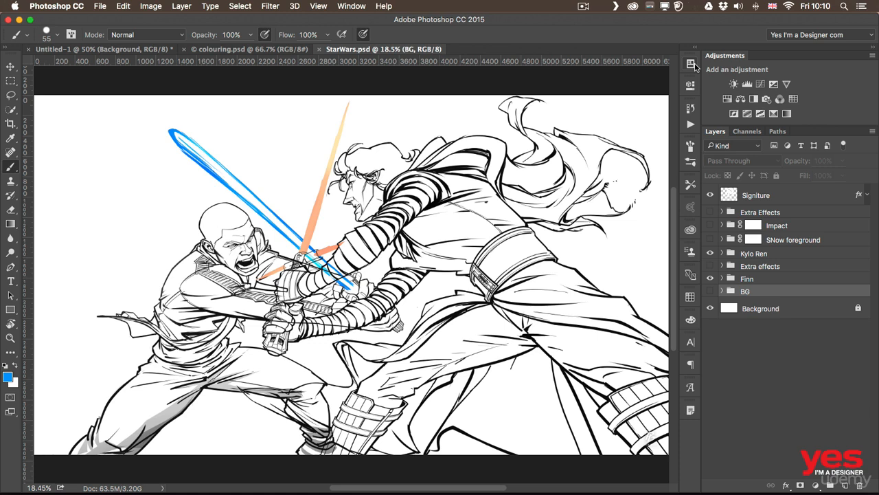
Zoom into the StarWars.psd illustration with scrubby zoom and pan across the two figures
{"action": "key", "text": "z"}
{"action": "left_click_drag", "start_coordinate": [368, 187], "coordinate": [428, 187]}
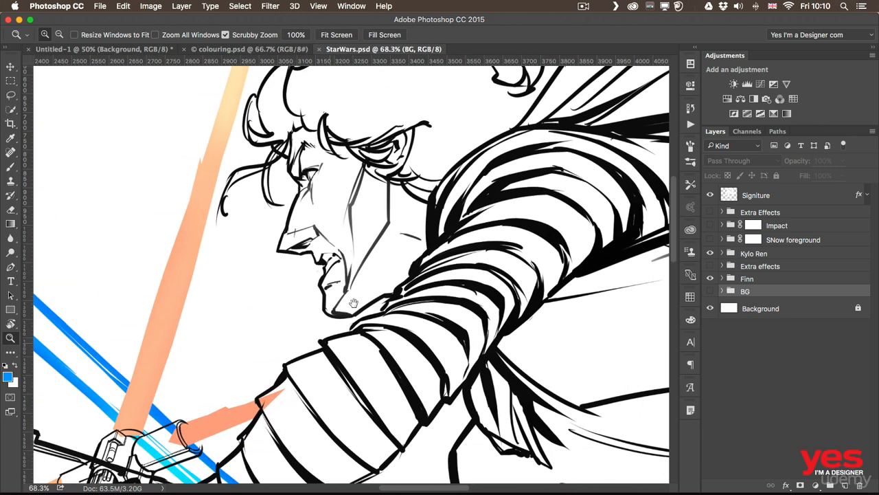
{"action": "key", "text": "space"}
{"action": "left_click_drag", "start_coordinate": [317, 364], "coordinate": [379, 217]}
{"action": "left_click_drag", "start_coordinate": [266, 307], "coordinate": [486, 218]}
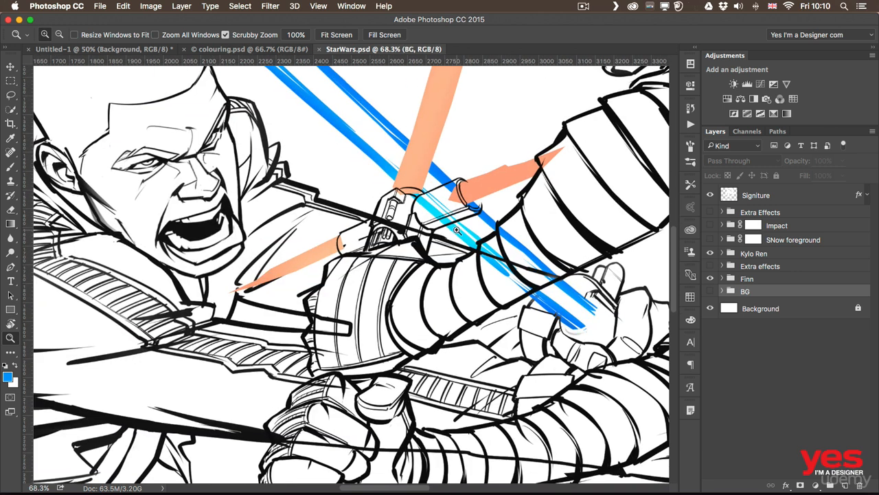
{"action": "left_click_drag", "start_coordinate": [143, 193], "coordinate": [263, 210]}
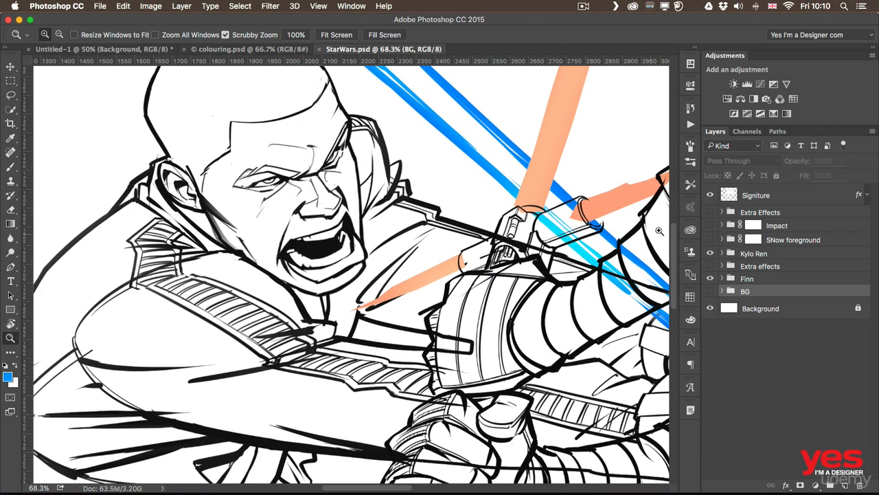
Apply the Full painting layer comp to the StarWars.psd illustration
{"action": "left_click", "coordinate": [691, 63]}
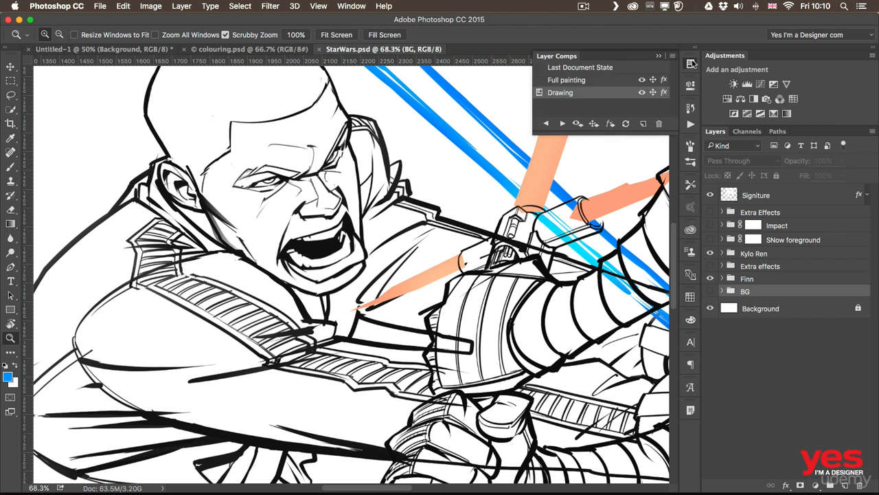
{"action": "left_click", "coordinate": [580, 80]}
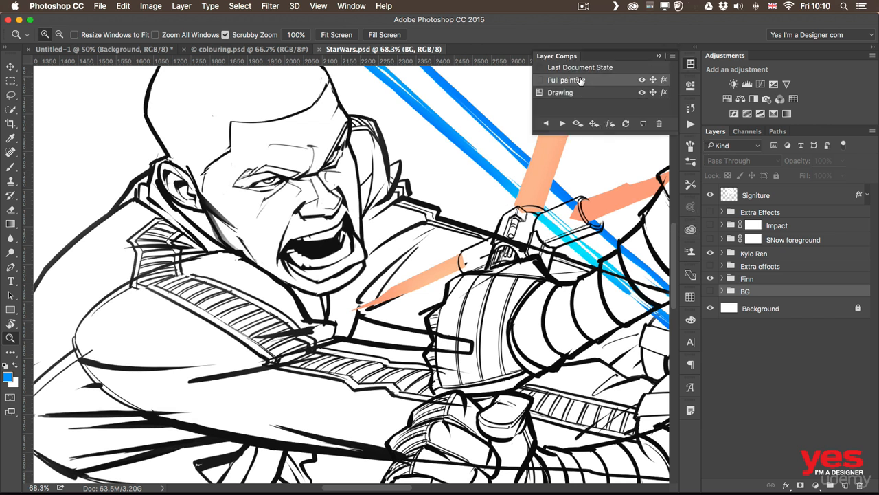
{"action": "left_click", "coordinate": [541, 80]}
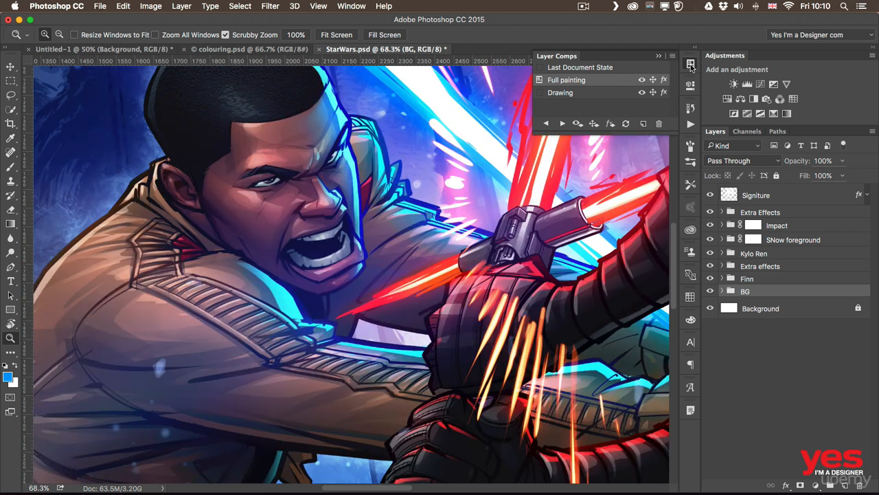
{"action": "left_click", "coordinate": [692, 65]}
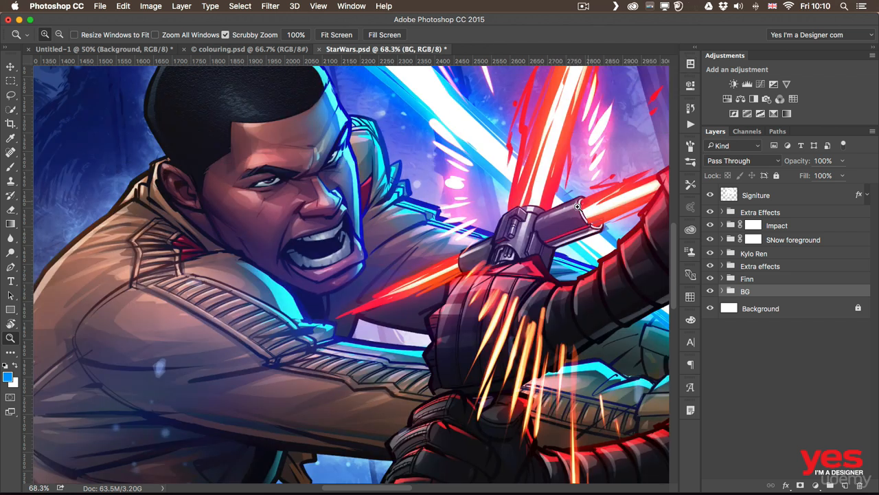
Zoom out to the whole illustration and compare the Drawing and Full painting layer comps, ending on Full painting
{"action": "left_click_drag", "start_coordinate": [536, 187], "coordinate": [416, 182]}
{"action": "left_click_drag", "start_coordinate": [516, 177], "coordinate": [332, 325]}
{"action": "left_click_drag", "start_coordinate": [469, 206], "coordinate": [383, 273]}
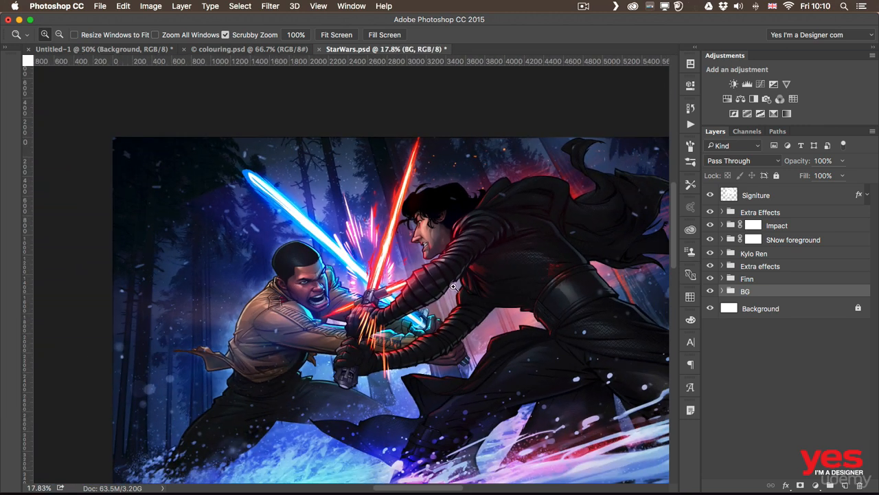
{"action": "left_click_drag", "start_coordinate": [455, 288], "coordinate": [366, 240]}
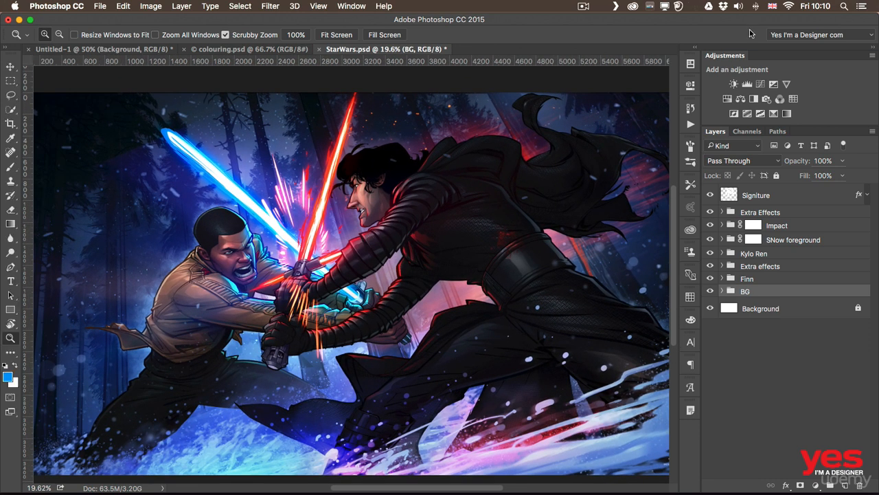
{"action": "left_click", "coordinate": [690, 63]}
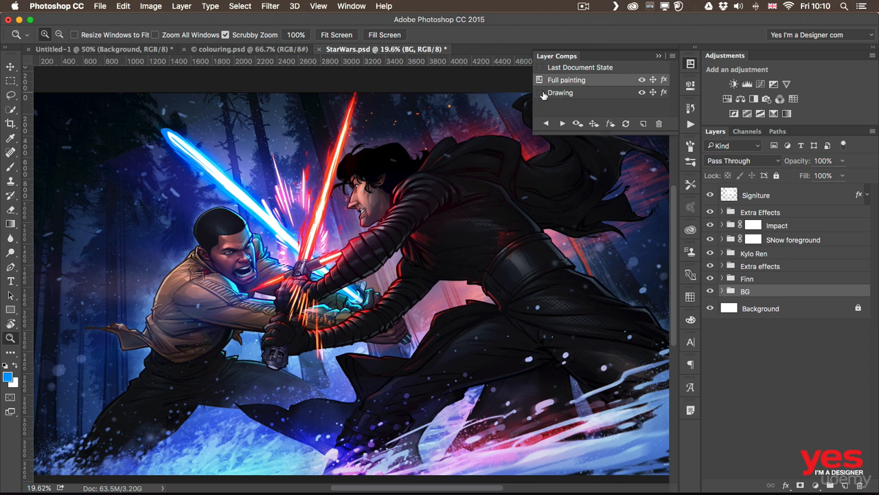
{"action": "left_click", "coordinate": [541, 93]}
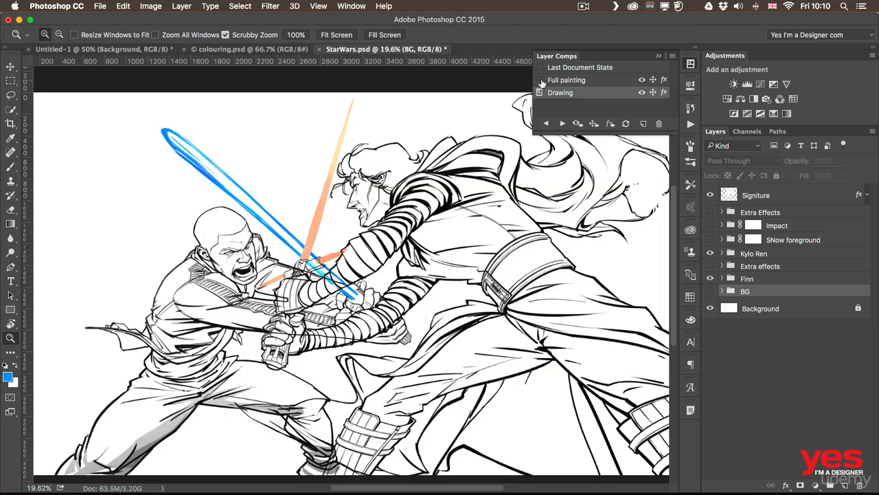
{"action": "left_click", "coordinate": [540, 80]}
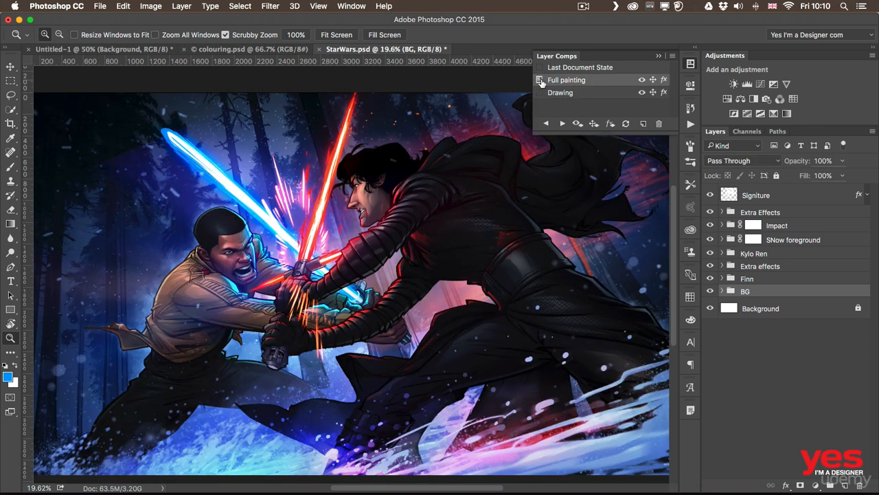
{"action": "left_click", "coordinate": [691, 63]}
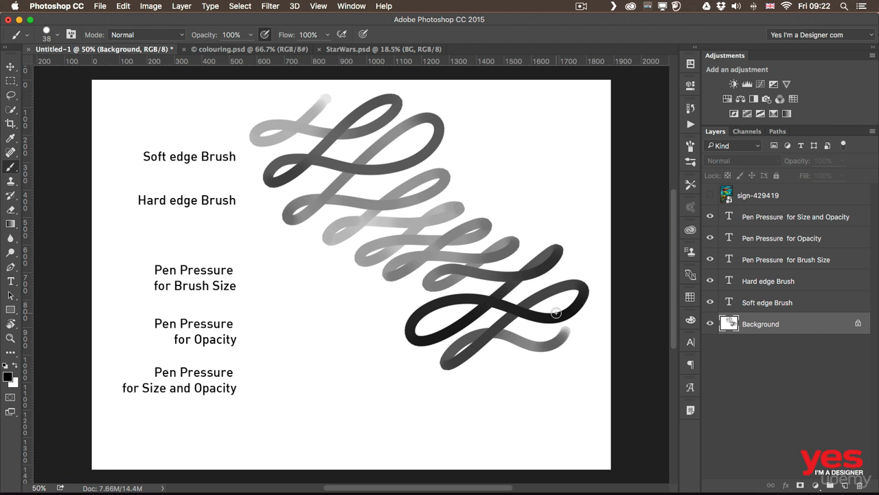
Undo the last looping stroke and reduce the brush size
{"action": "key", "text": "super+z"}
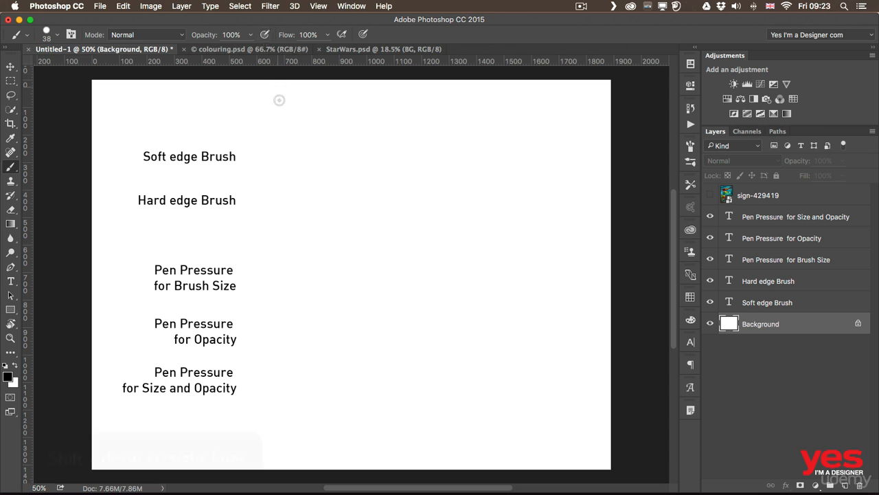
{"action": "key", "text": "["}
{"action": "key", "text": "["}
{"action": "key", "text": "["}
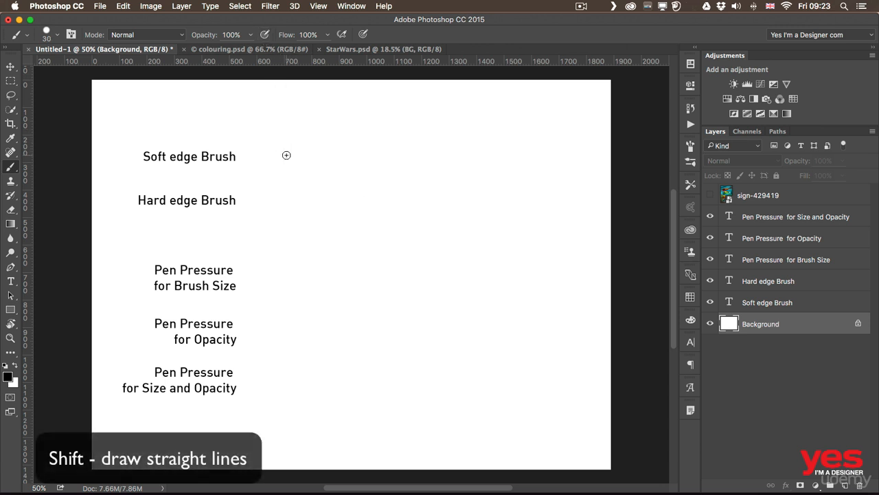
Draw connected straight hard-edged lines point to point, forming a T shape and a zigzag to its right
{"action": "mouse_move", "coordinate": [280, 152]}
{"action": "left_mouse_down"}
{"action": "mouse_move", "coordinate": [458, 165]}
{"action": "mouse_move", "coordinate": [416, 184]}
{"action": "mouse_move", "coordinate": [416, 278]}
{"action": "left_mouse_up"}
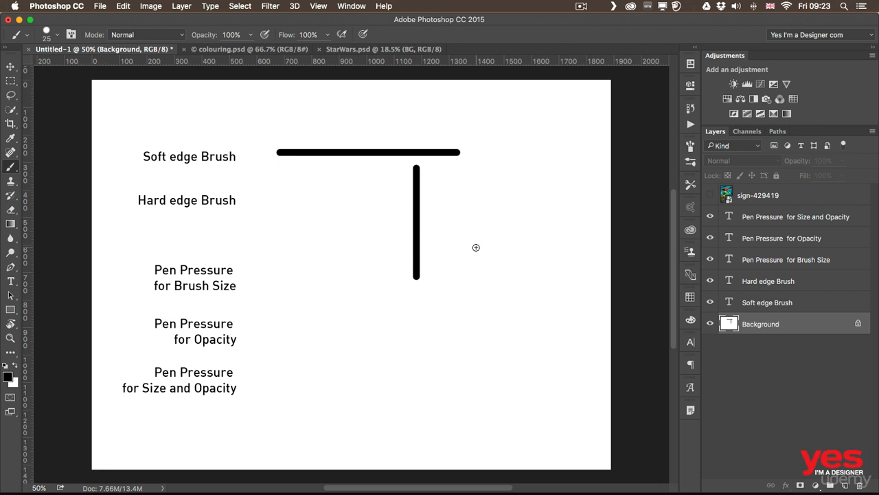
{"action": "left_click", "coordinate": [441, 200]}
{"action": "left_click", "coordinate": [534, 269], "text": "shift"}
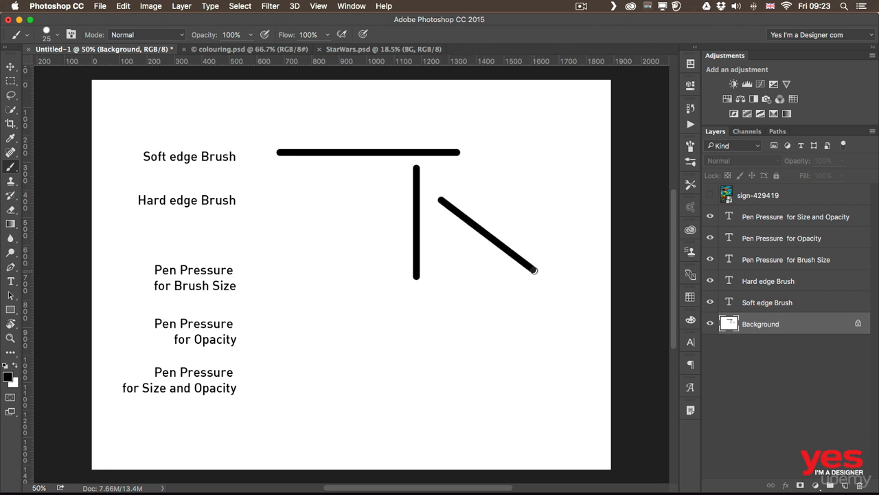
{"action": "left_click", "coordinate": [560, 155], "text": "shift"}
{"action": "left_click", "coordinate": [503, 186], "text": "shift"}
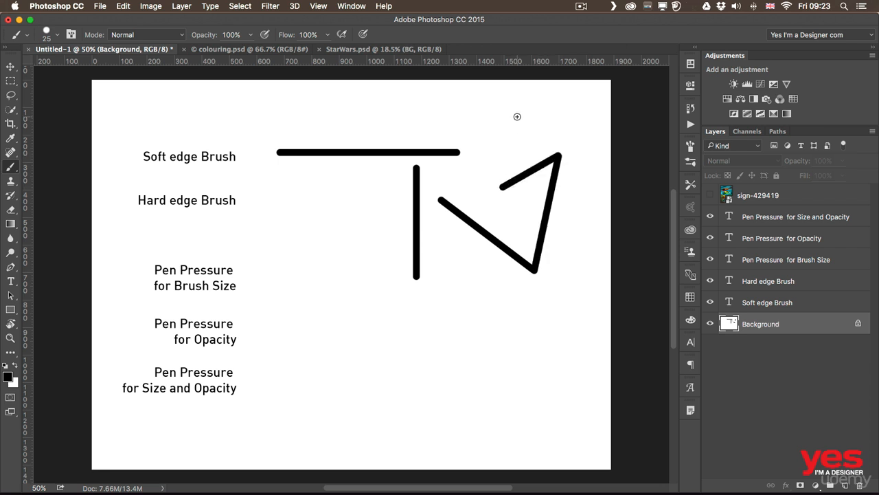
{"action": "left_click", "coordinate": [519, 115], "text": "shift"}
{"action": "left_click", "coordinate": [474, 109], "text": "shift"}
{"action": "left_click", "coordinate": [485, 184], "text": "shift"}
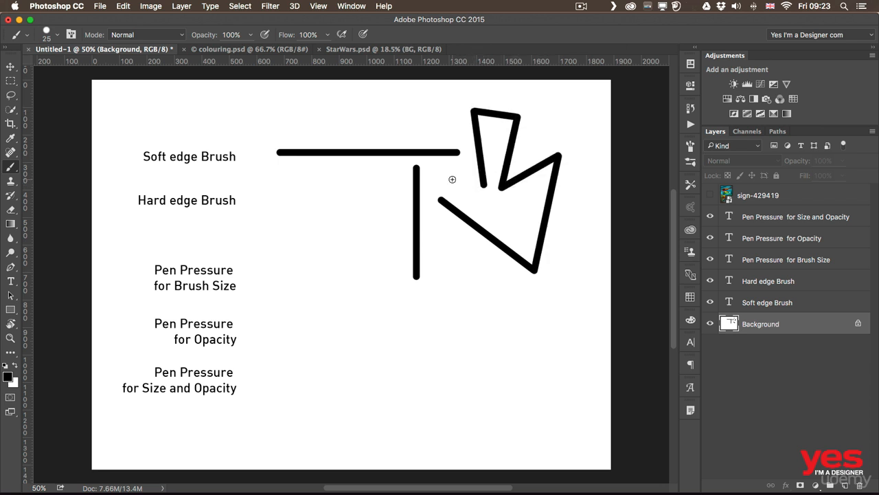
Continue the connected straight lines into a zigzag outline overlapping the T shape
{"action": "left_click", "coordinate": [453, 180], "text": "shift"}
{"action": "left_click", "coordinate": [429, 94], "text": "shift"}
{"action": "left_click", "coordinate": [352, 118], "text": "shift"}
{"action": "left_click", "coordinate": [370, 187], "text": "shift"}
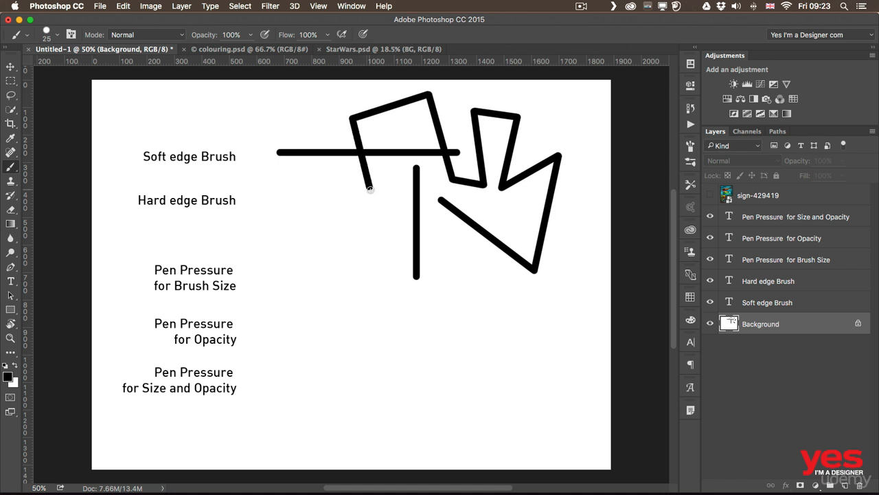
{"action": "left_click", "coordinate": [365, 241], "text": "shift"}
{"action": "left_click", "coordinate": [454, 240], "text": "shift"}
{"action": "left_click", "coordinate": [438, 200], "text": "shift"}
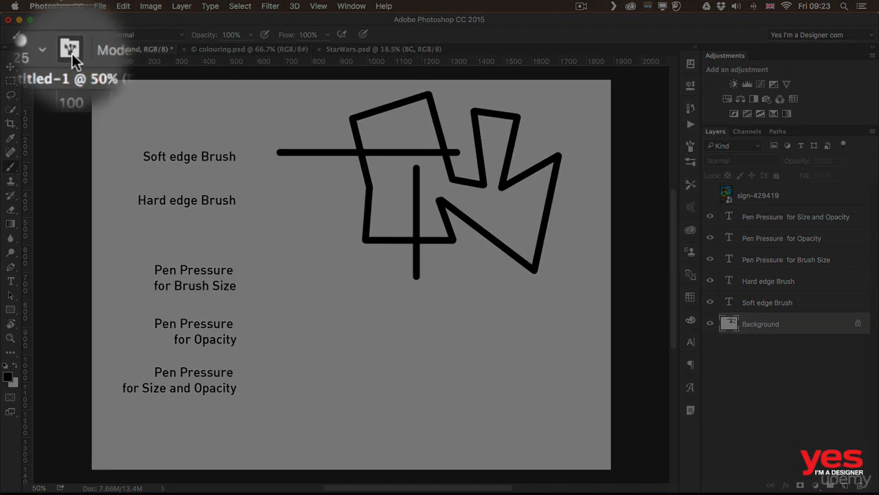
Open the Brush panel and inspect the Shape Dynamics and Scattering options, returning to Brush Tip Shape
{"action": "left_click", "coordinate": [72, 35]}
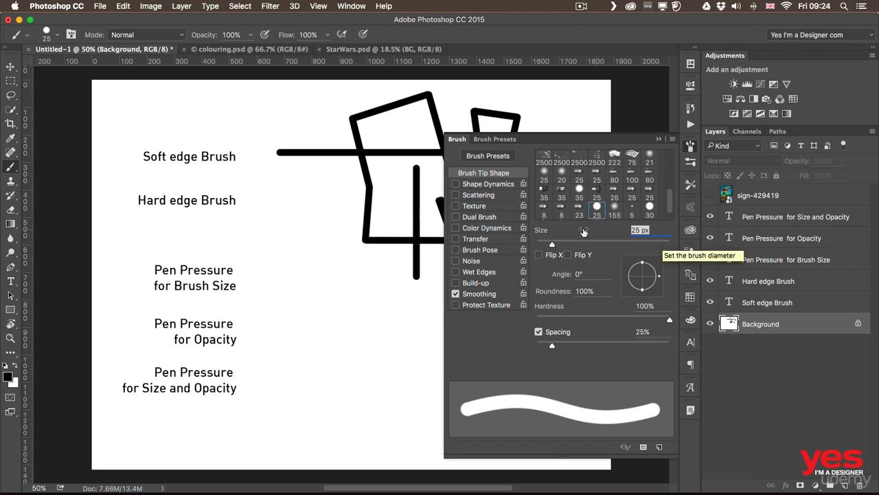
{"action": "left_click", "coordinate": [493, 184]}
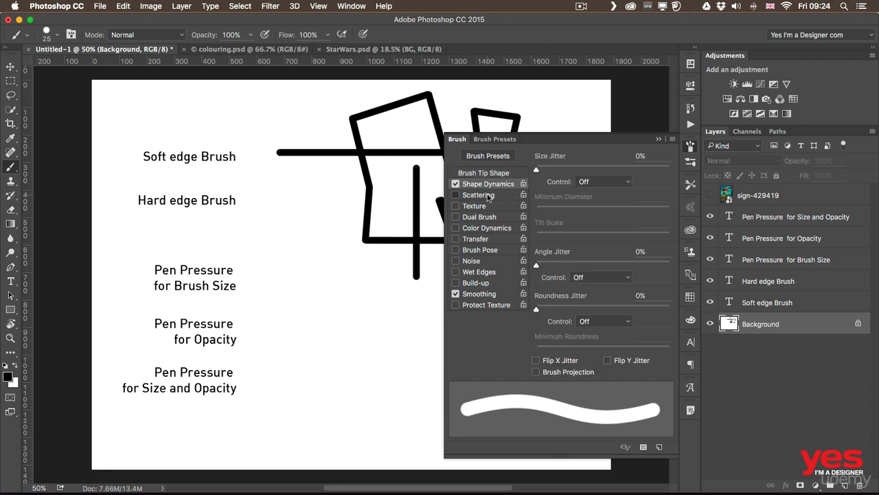
{"action": "left_click", "coordinate": [488, 196]}
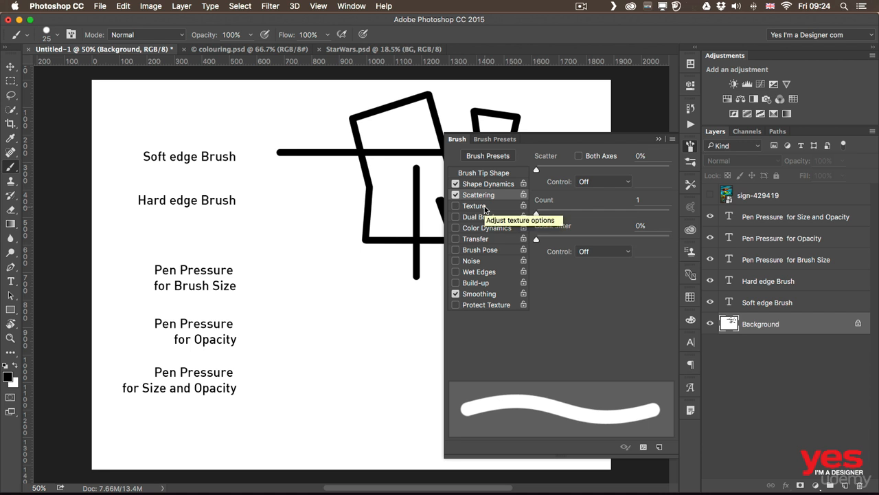
{"action": "left_click", "coordinate": [455, 195]}
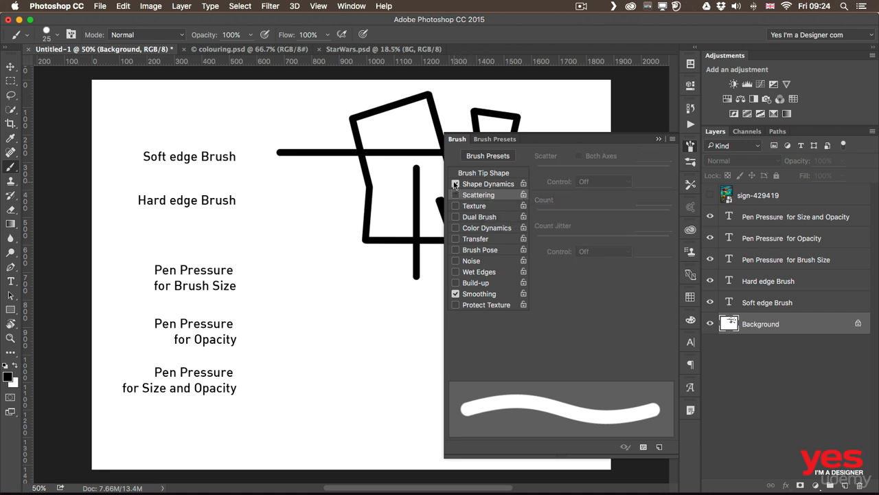
{"action": "left_click", "coordinate": [455, 184]}
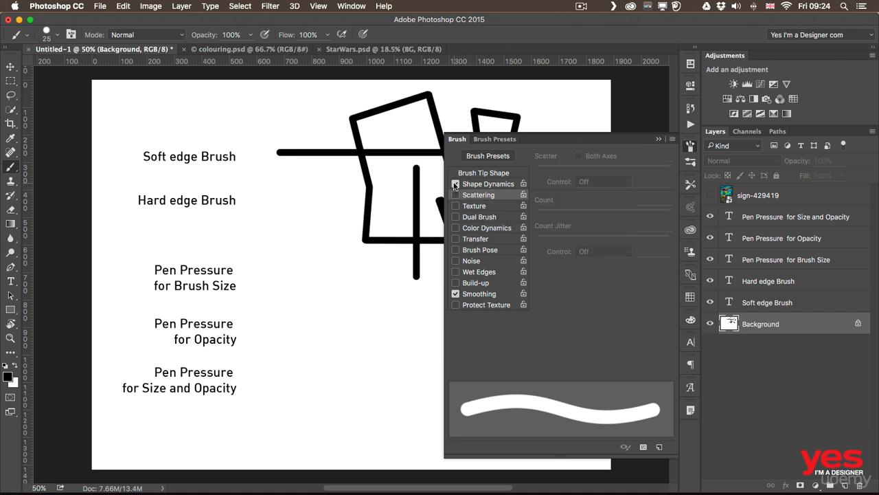
{"action": "left_click", "coordinate": [497, 173]}
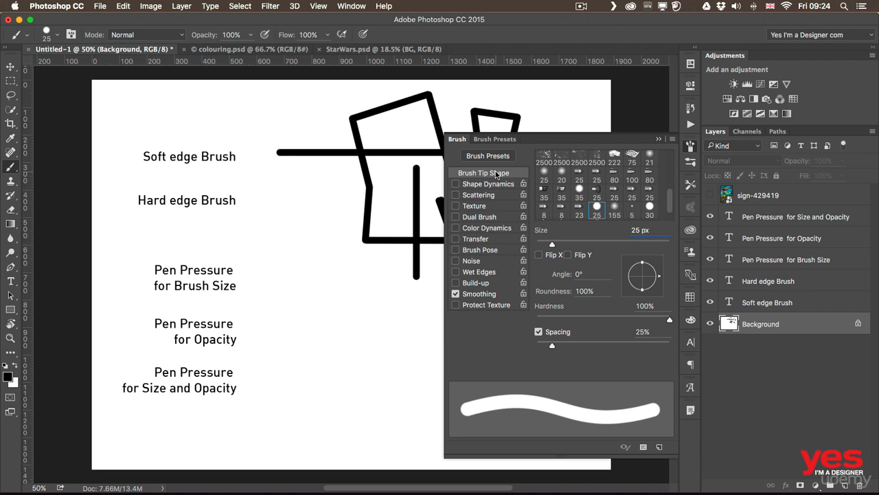
Close the Brush panel, set the foreground colour to cyan #17ddef, and paint a wavy stroke left of the T shape
{"action": "left_click", "coordinate": [691, 147]}
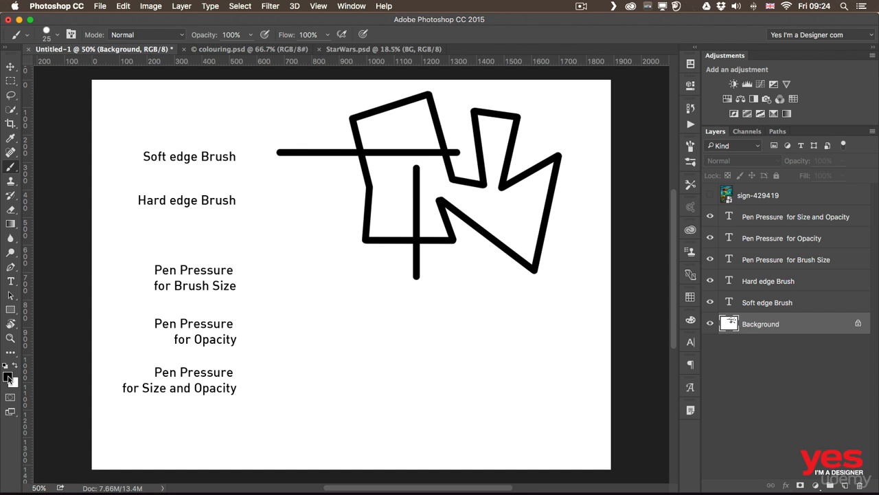
{"action": "left_click", "coordinate": [8, 375]}
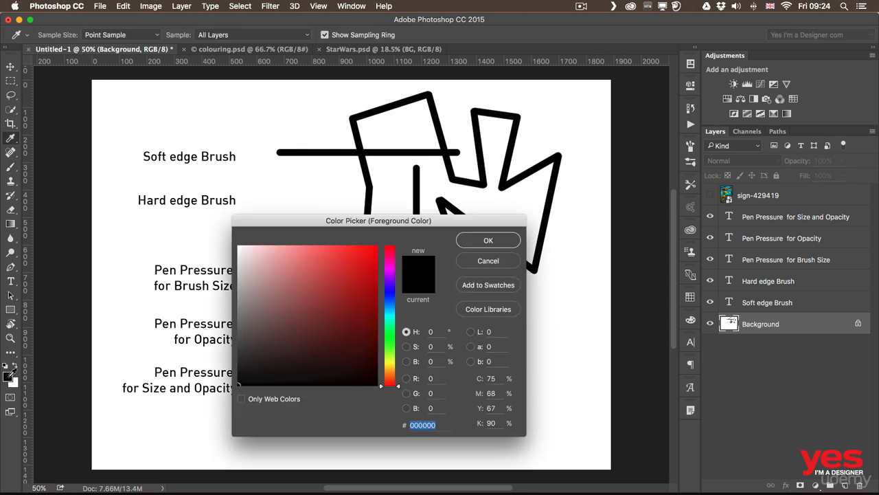
{"action": "left_click_drag", "start_coordinate": [397, 217], "coordinate": [378, 138]}
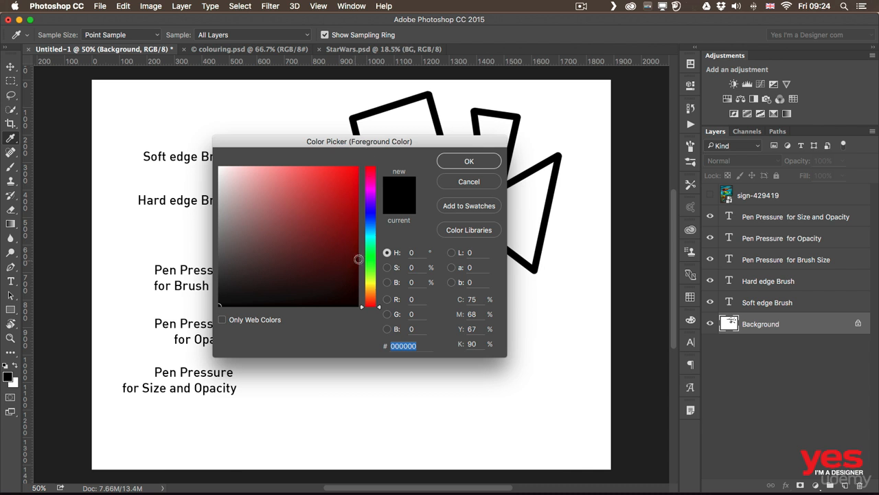
{"action": "left_click", "coordinate": [370, 241]}
{"action": "left_click", "coordinate": [374, 204]}
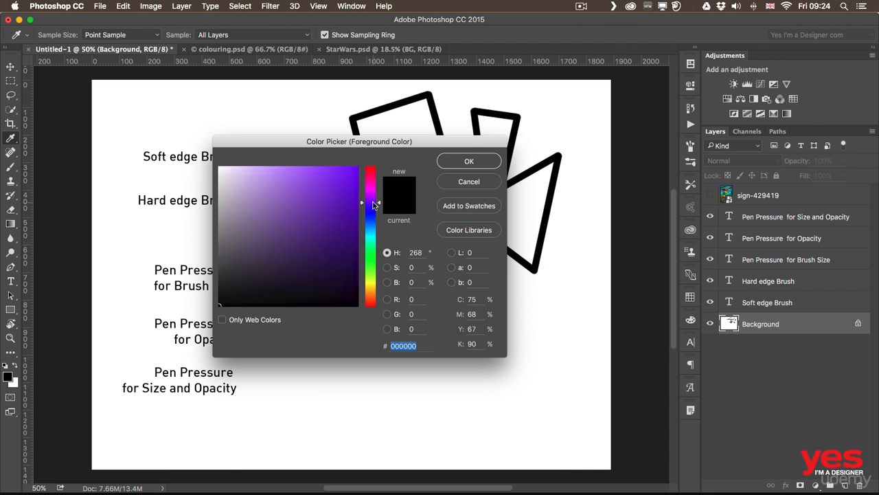
{"action": "left_click", "coordinate": [369, 234]}
{"action": "left_click", "coordinate": [345, 174]}
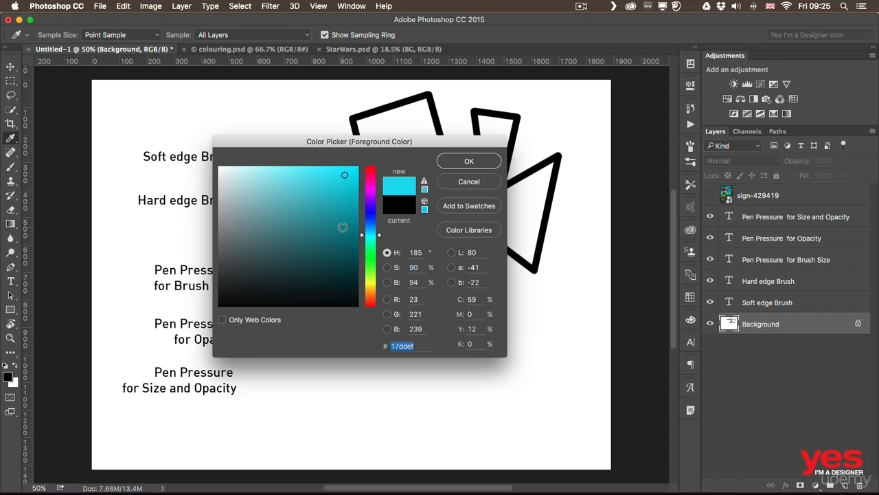
{"action": "left_click", "coordinate": [351, 172]}
{"action": "left_click", "coordinate": [466, 164]}
{"action": "mouse_move", "coordinate": [285, 212]}
{"action": "left_mouse_down"}
{"action": "mouse_move", "coordinate": [323, 256]}
{"action": "mouse_move", "coordinate": [371, 287]}
{"action": "left_mouse_up"}
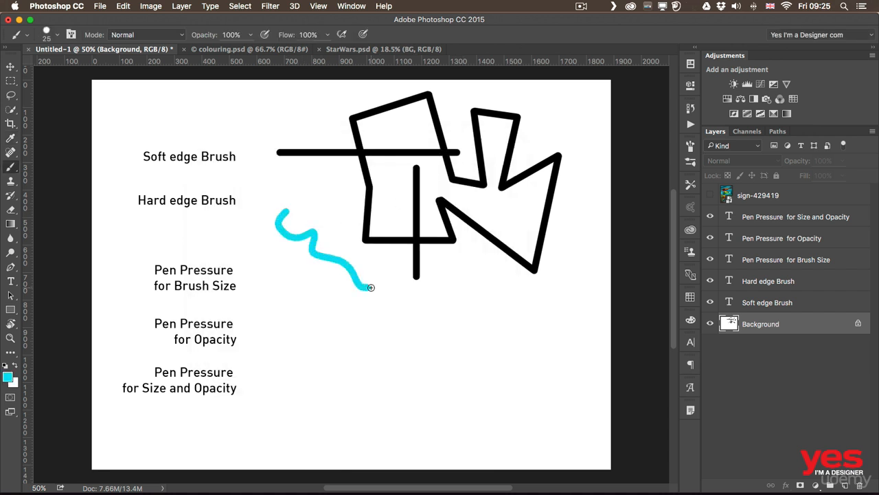
Set the background colour to red and paint another short cyan squiggle beside the first one
{"action": "left_click", "coordinate": [15, 383]}
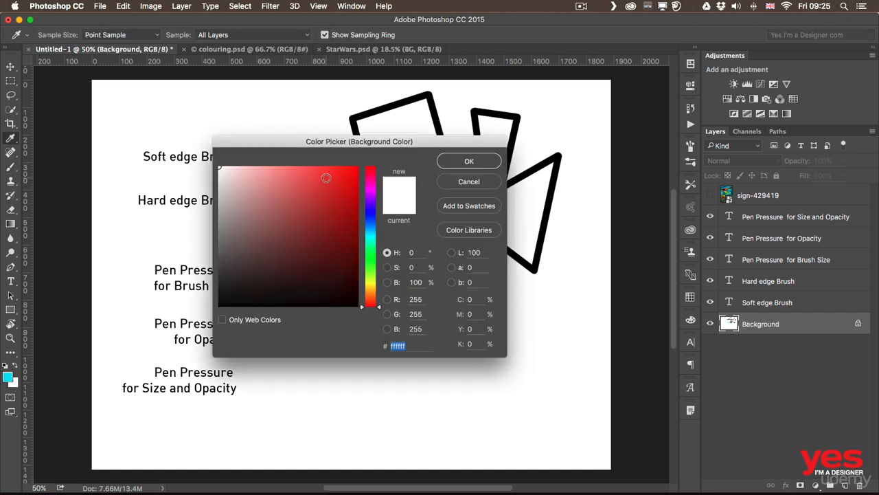
{"action": "left_click", "coordinate": [326, 177]}
{"action": "left_click", "coordinate": [489, 164]}
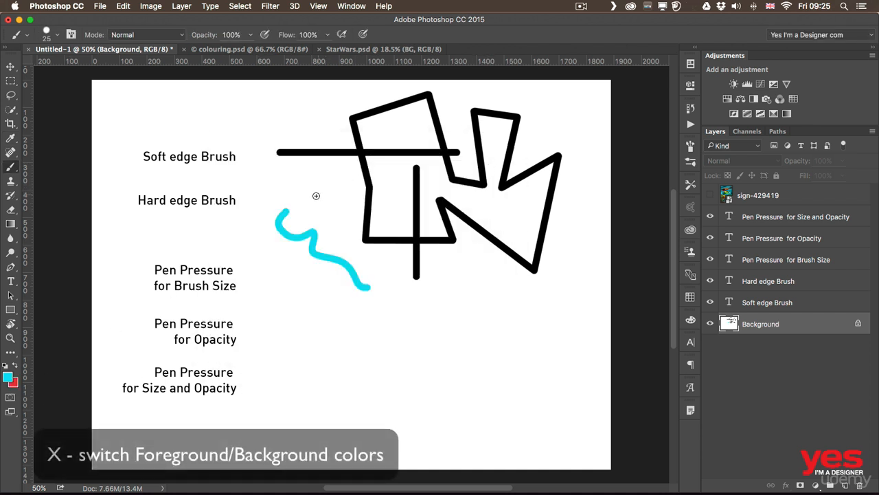
{"action": "left_click_drag", "start_coordinate": [318, 197], "coordinate": [344, 244]}
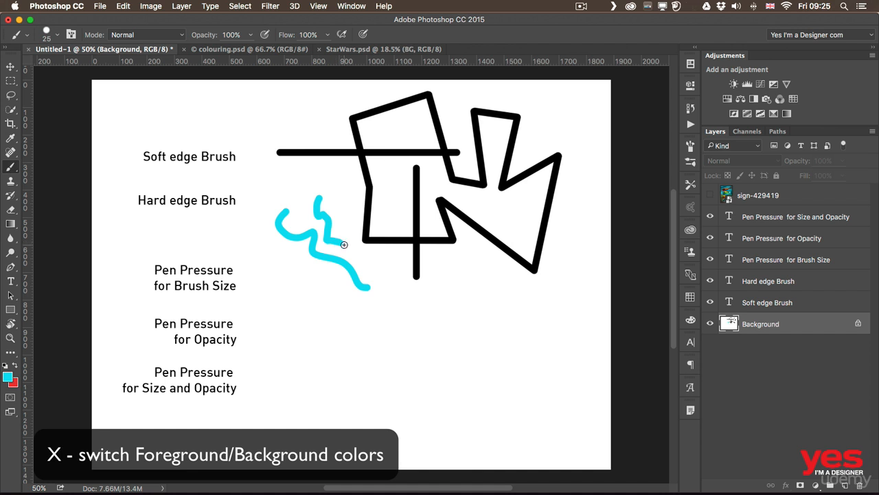
Swap the foreground and background colours and paint a red zigzag stroke across the cyan strokes
{"action": "key", "text": "x"}
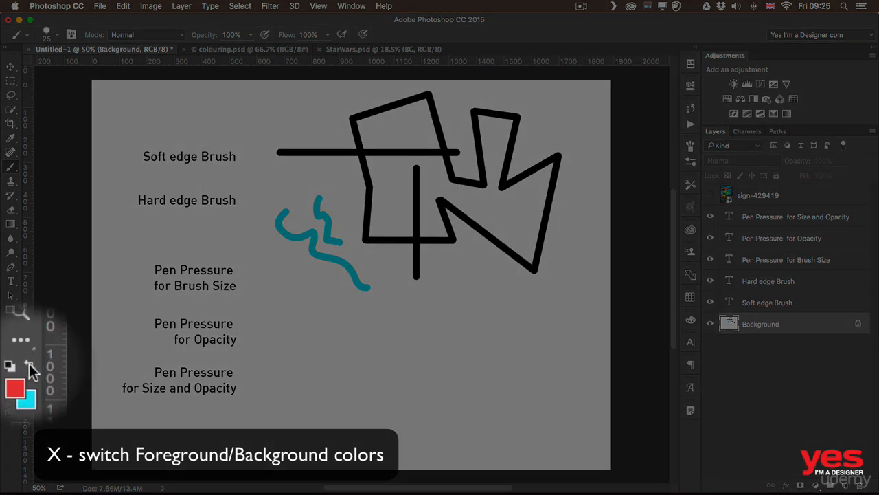
{"action": "left_click", "coordinate": [29, 363]}
{"action": "left_click", "coordinate": [29, 364]}
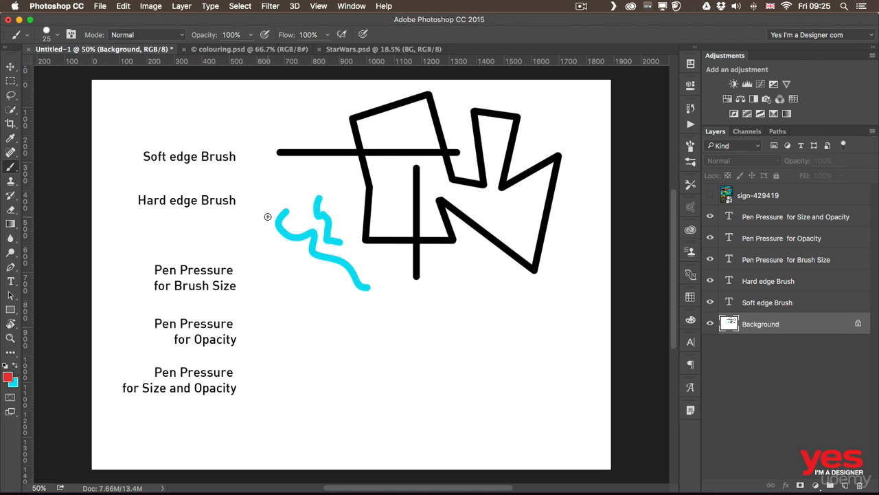
{"action": "mouse_move", "coordinate": [287, 204]}
{"action": "left_mouse_down"}
{"action": "mouse_move", "coordinate": [314, 213]}
{"action": "mouse_move", "coordinate": [362, 238]}
{"action": "mouse_move", "coordinate": [379, 262]}
{"action": "left_mouse_up"}
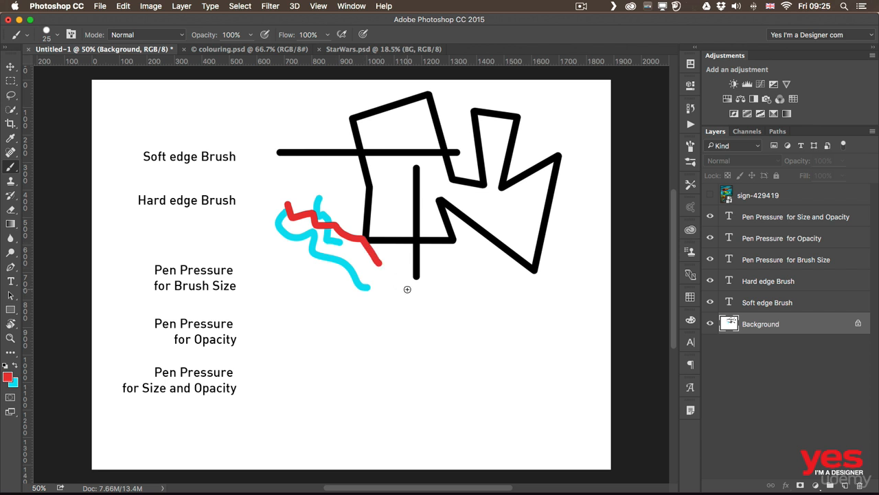
Show the sign-429419 photo layer, sample yellow from a sign, and paint a yellow vertical squiggle
{"action": "left_click", "coordinate": [709, 196]}
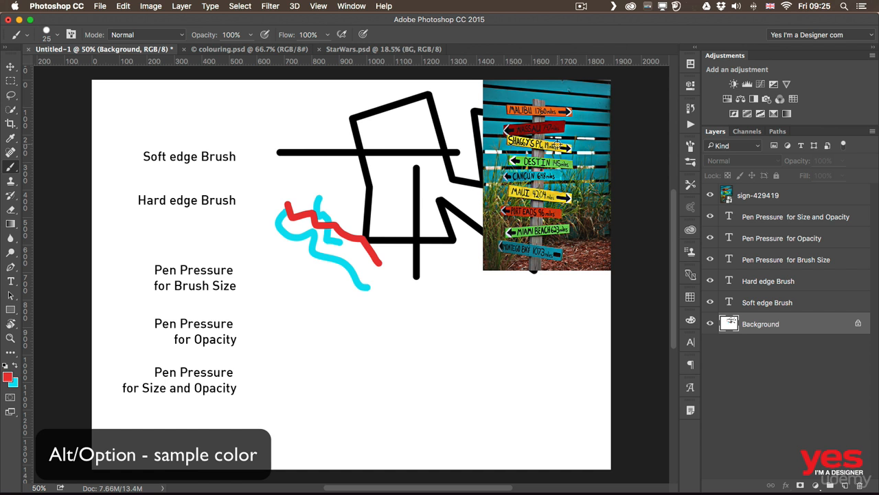
{"action": "left_click", "coordinate": [557, 145], "text": "alt"}
{"action": "mouse_move", "coordinate": [351, 222]}
{"action": "left_mouse_down"}
{"action": "mouse_move", "coordinate": [326, 256]}
{"action": "mouse_move", "coordinate": [347, 314]}
{"action": "left_mouse_up"}
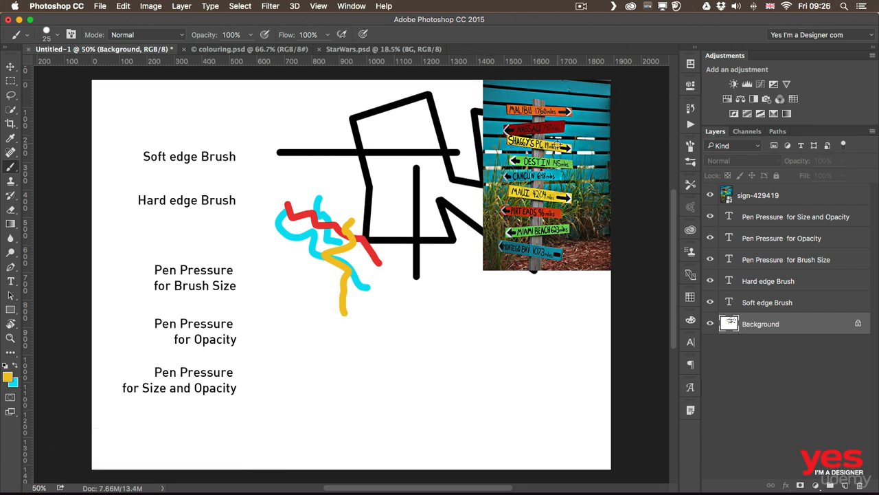
Sample orange from the top sign with the sampling ring and paint an orange zigzag stroke
{"action": "left_click", "coordinate": [558, 146], "text": "alt"}
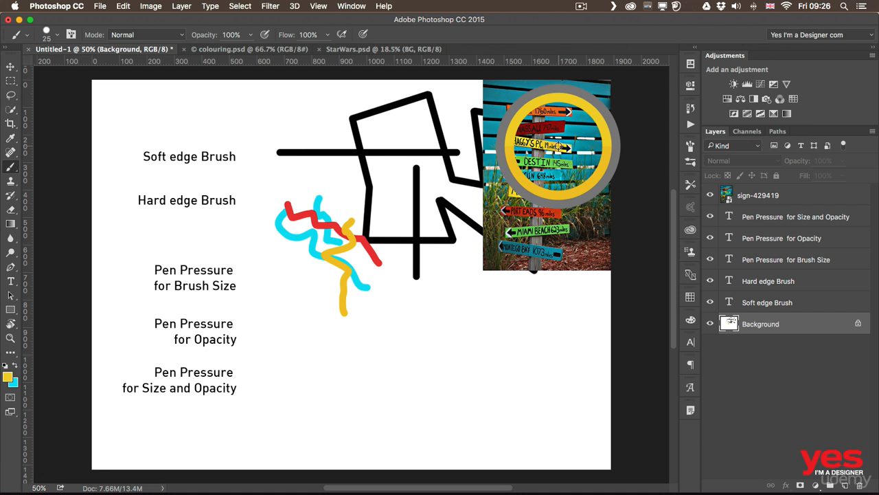
{"action": "left_click_drag", "start_coordinate": [559, 145], "coordinate": [557, 112]}
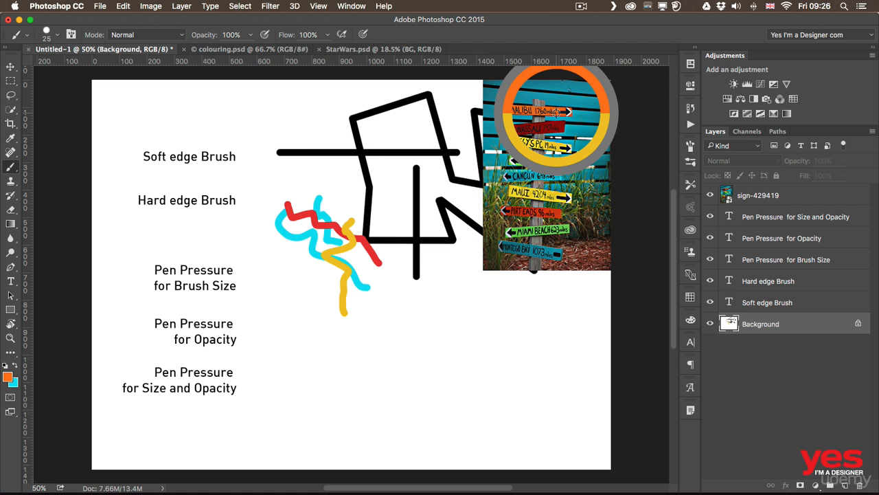
{"action": "left_click_drag", "start_coordinate": [556, 111], "coordinate": [556, 111]}
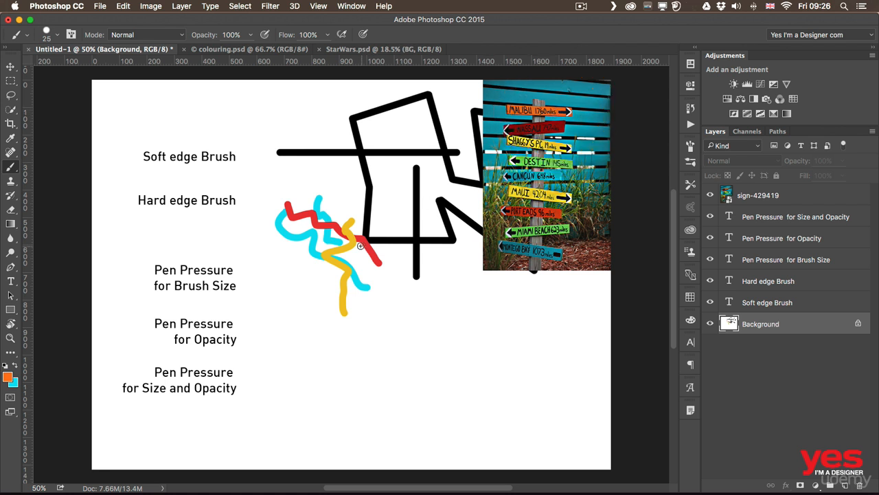
{"action": "mouse_move", "coordinate": [364, 241]}
{"action": "left_mouse_down"}
{"action": "mouse_move", "coordinate": [365, 291]}
{"action": "mouse_move", "coordinate": [396, 310]}
{"action": "left_mouse_up"}
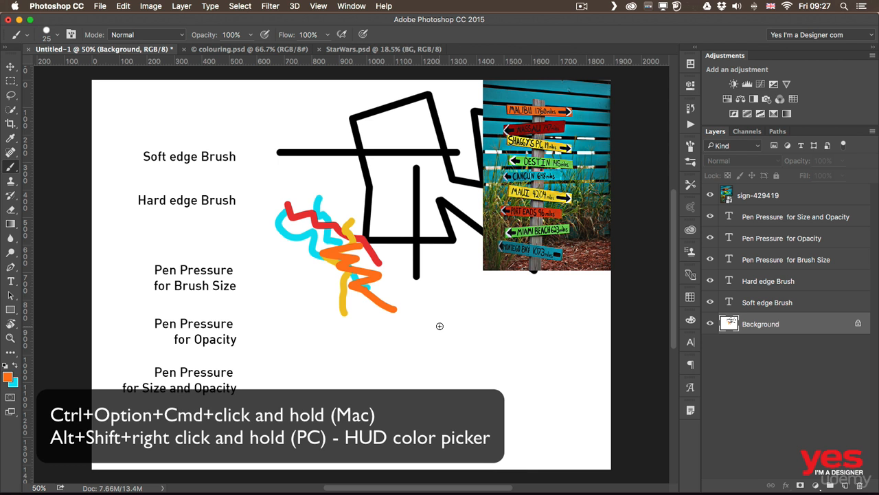
Pick a brown colour with the HUD color picker and paint a brown stroke left of the others
{"action": "left_click", "coordinate": [409, 306], "text": "ctrl+alt+super"}
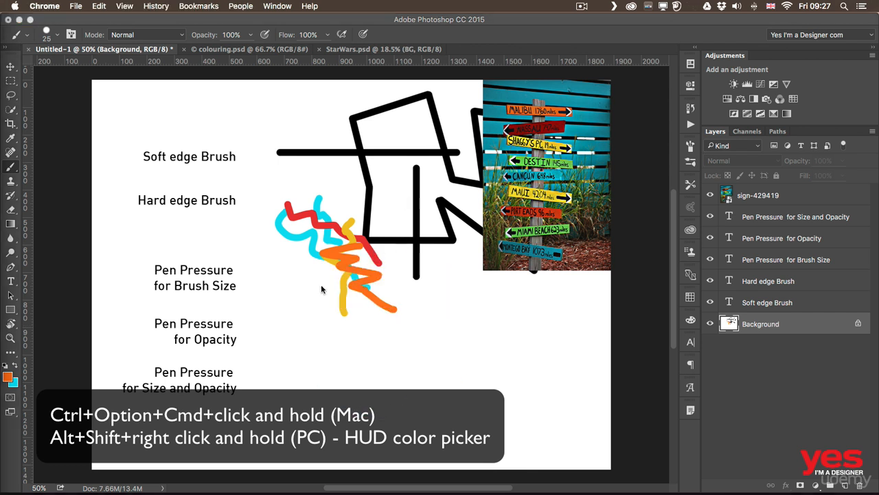
{"action": "left_click", "coordinate": [299, 289]}
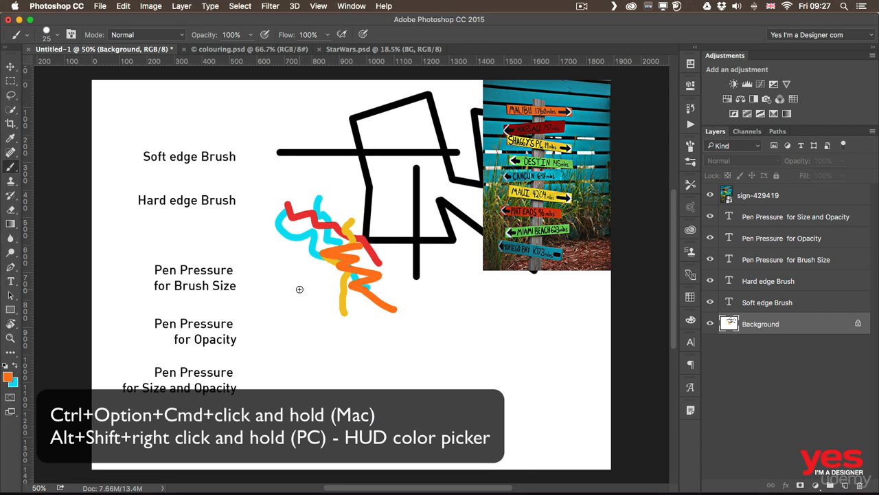
{"action": "left_click", "coordinate": [299, 290], "text": "ctrl+alt+super"}
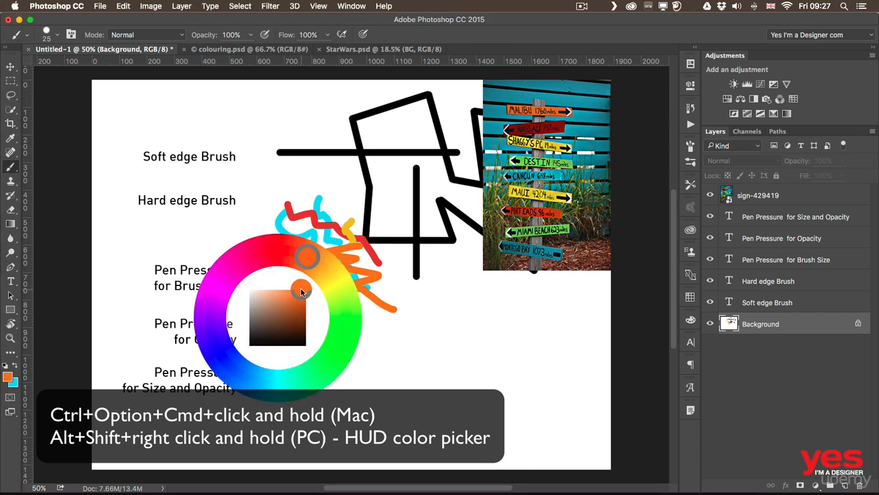
{"action": "mouse_move", "coordinate": [301, 289]}
{"action": "left_mouse_down"}
{"action": "mouse_move", "coordinate": [340, 287]}
{"action": "mouse_move", "coordinate": [345, 312]}
{"action": "mouse_move", "coordinate": [309, 371]}
{"action": "mouse_move", "coordinate": [274, 365]}
{"action": "mouse_move", "coordinate": [275, 375]}
{"action": "mouse_move", "coordinate": [347, 350]}
{"action": "mouse_move", "coordinate": [337, 278]}
{"action": "mouse_move", "coordinate": [283, 253]}
{"action": "mouse_move", "coordinate": [229, 261]}
{"action": "mouse_move", "coordinate": [210, 294]}
{"action": "mouse_move", "coordinate": [227, 261]}
{"action": "mouse_move", "coordinate": [287, 249]}
{"action": "mouse_move", "coordinate": [213, 306]}
{"action": "mouse_move", "coordinate": [294, 382]}
{"action": "mouse_move", "coordinate": [314, 242]}
{"action": "mouse_move", "coordinate": [277, 280]}
{"action": "mouse_move", "coordinate": [275, 264]}
{"action": "left_mouse_up"}
{"action": "left_click_drag", "start_coordinate": [276, 247], "coordinate": [310, 330]}
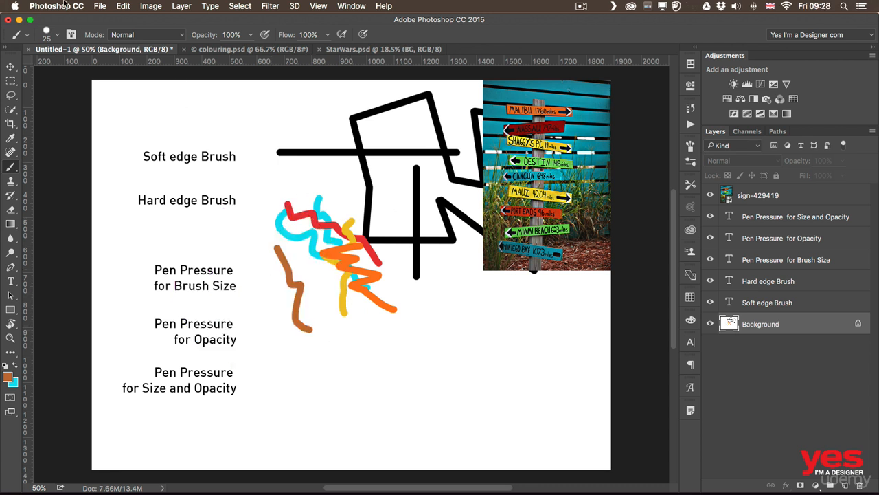
Open General Preferences and the HUD Color Picker setting
{"action": "left_click", "coordinate": [65, 6]}
{"action": "mouse_move", "coordinate": [69, 36]}
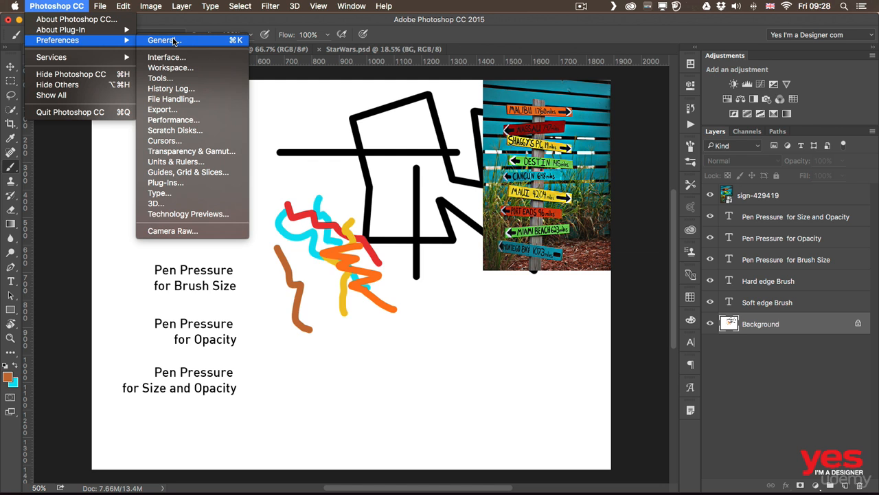
{"action": "left_click", "coordinate": [174, 42]}
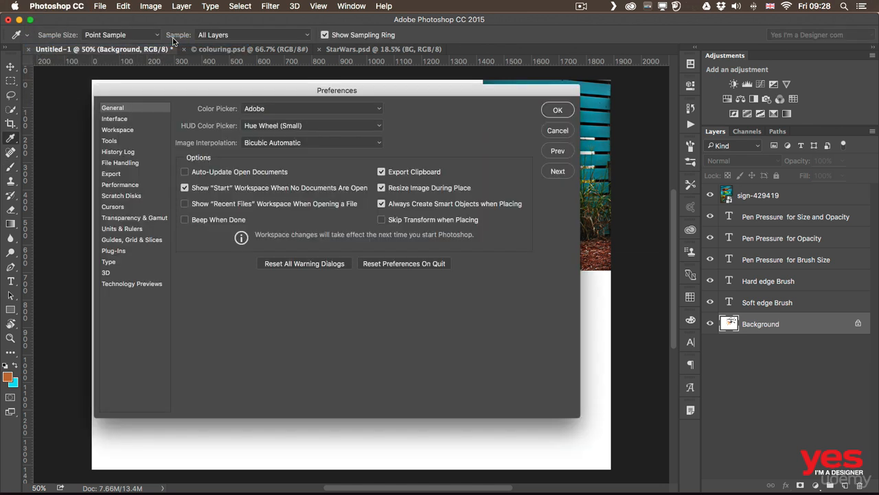
{"action": "left_click", "coordinate": [291, 126]}
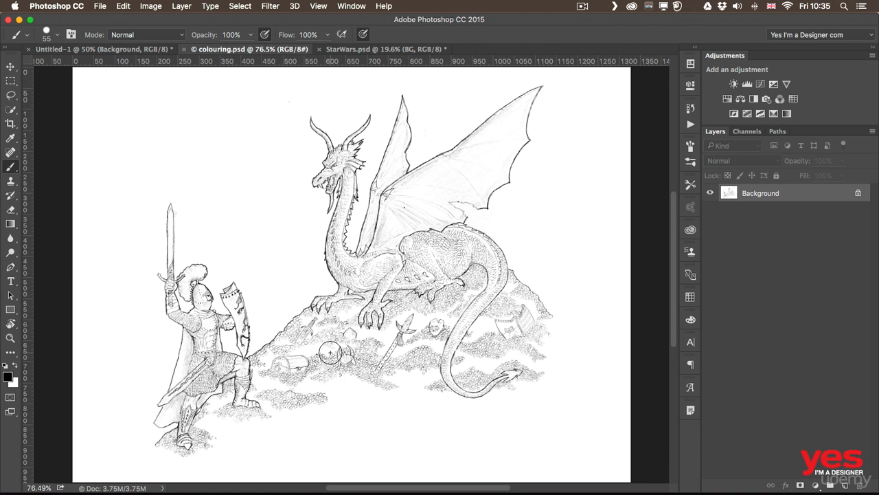
In colouring.psd, pick a dark red with the HUD color picker and paint across the dragon's belly
{"action": "left_click", "coordinate": [276, 218], "text": "ctrl+alt+super"}
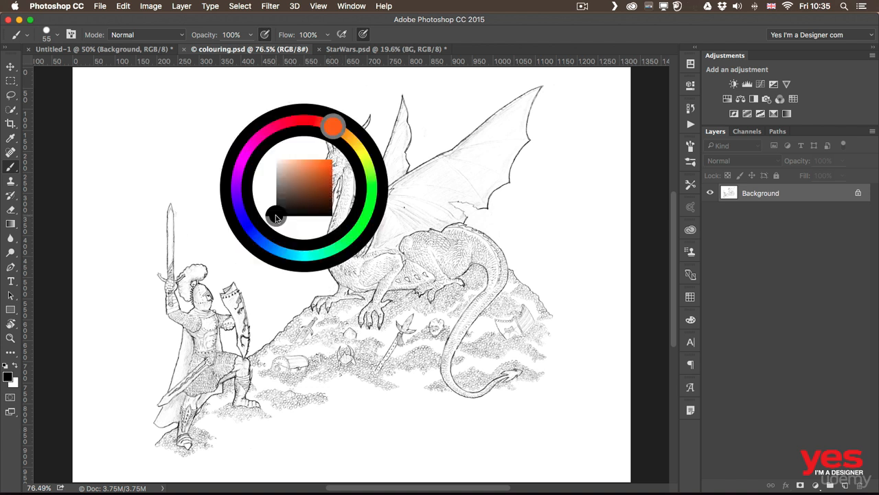
{"action": "left_click_drag", "start_coordinate": [275, 218], "coordinate": [328, 162]}
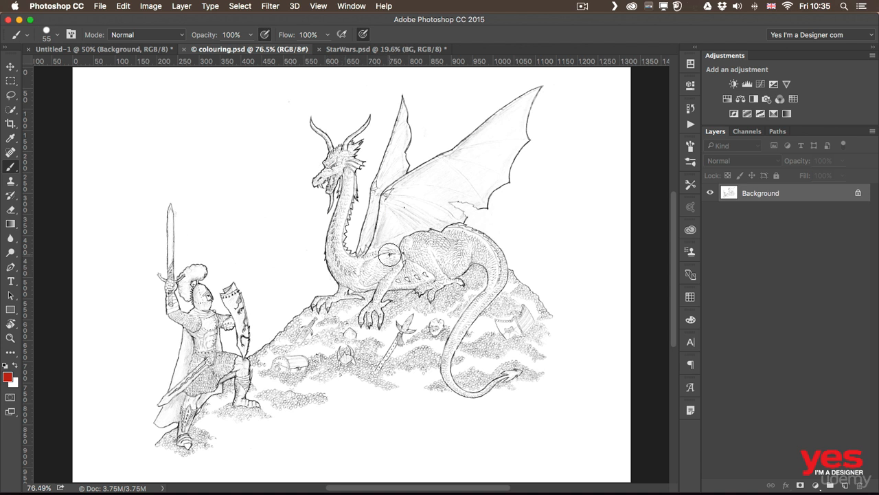
{"action": "mouse_move", "coordinate": [405, 275]}
{"action": "left_mouse_down"}
{"action": "mouse_move", "coordinate": [362, 271]}
{"action": "mouse_move", "coordinate": [407, 262]}
{"action": "mouse_move", "coordinate": [382, 279]}
{"action": "mouse_move", "coordinate": [366, 273]}
{"action": "mouse_move", "coordinate": [423, 271]}
{"action": "mouse_move", "coordinate": [438, 261]}
{"action": "mouse_move", "coordinate": [399, 269]}
{"action": "mouse_move", "coordinate": [432, 255]}
{"action": "left_mouse_up"}
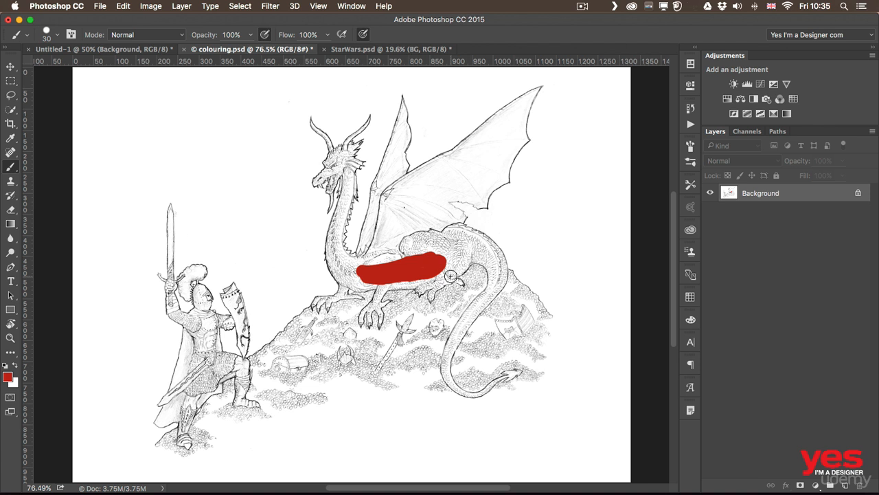
Undo the belly stroke, then add a new layer and name it coloring
{"action": "key", "text": "super+z"}
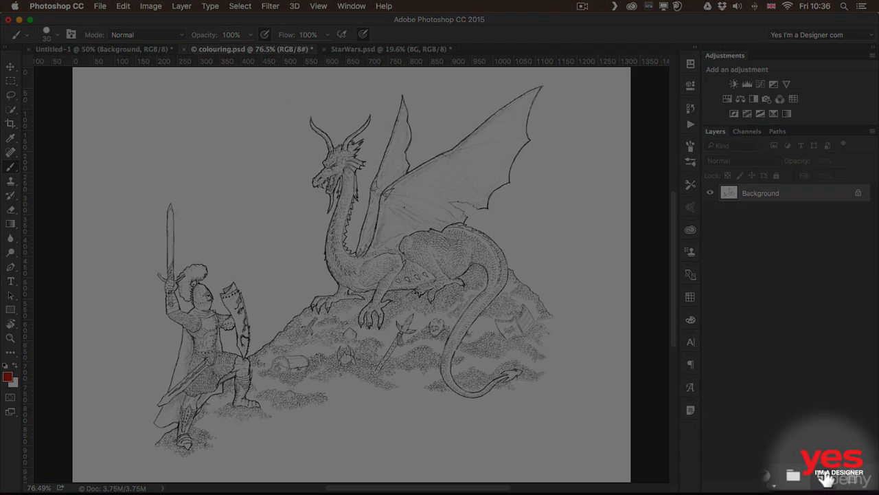
{"action": "left_click", "coordinate": [844, 484]}
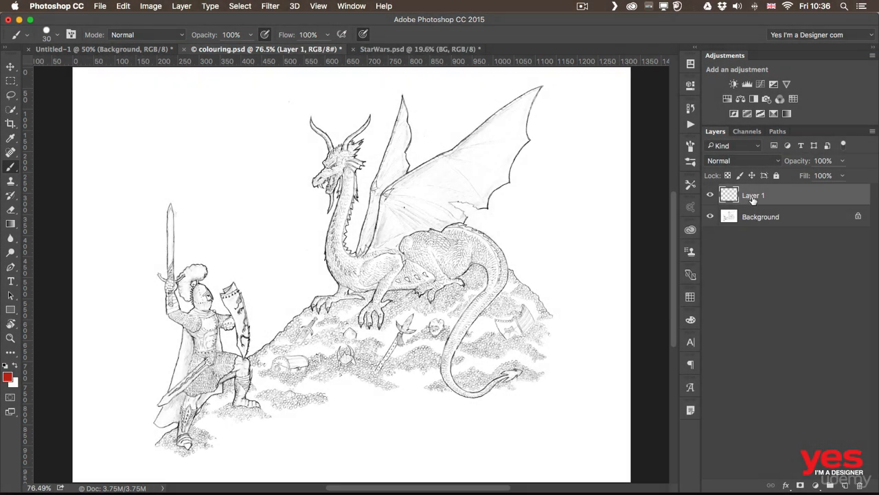
{"action": "double_click", "coordinate": [753, 196]}
{"action": "type", "text": "coloring"}
{"action": "key", "text": "Return"}
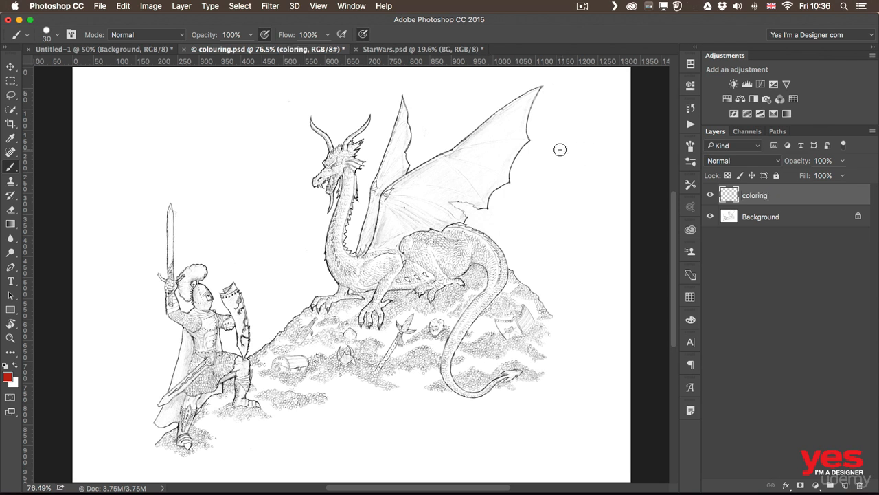
Paint red across the dragon's belly on the coloring layer and nudge the layer with the Move tool
{"action": "mouse_move", "coordinate": [365, 272]}
{"action": "left_mouse_down"}
{"action": "mouse_move", "coordinate": [390, 272]}
{"action": "mouse_move", "coordinate": [452, 245]}
{"action": "mouse_move", "coordinate": [380, 267]}
{"action": "left_mouse_up"}
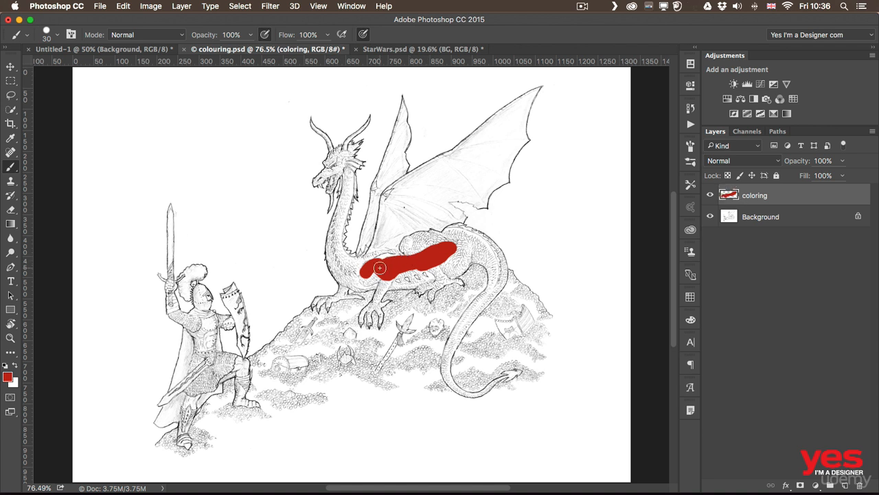
{"action": "left_click", "coordinate": [10, 66]}
{"action": "mouse_move", "coordinate": [427, 269]}
{"action": "left_mouse_down"}
{"action": "mouse_move", "coordinate": [402, 275]}
{"action": "mouse_move", "coordinate": [450, 275]}
{"action": "mouse_move", "coordinate": [405, 276]}
{"action": "mouse_move", "coordinate": [420, 275]}
{"action": "left_mouse_up"}
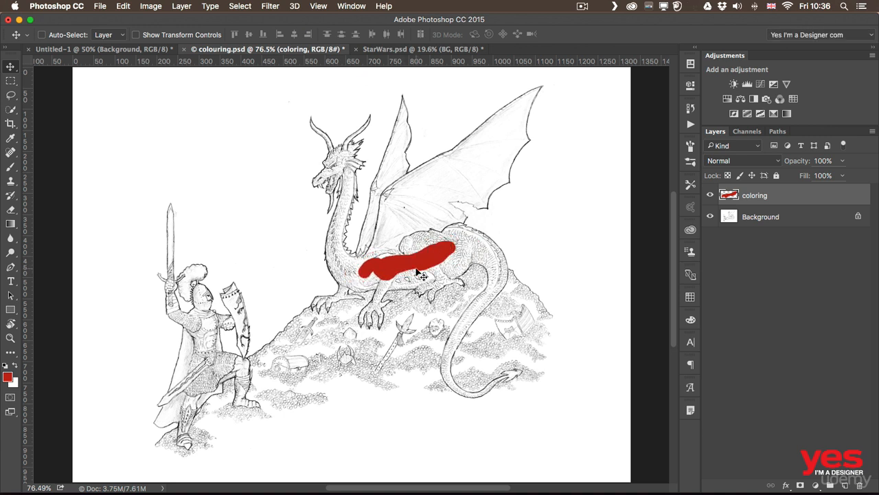
Set the coloring layer's blend mode to Color, then change it to Multiply
{"action": "key", "text": "super+1"}
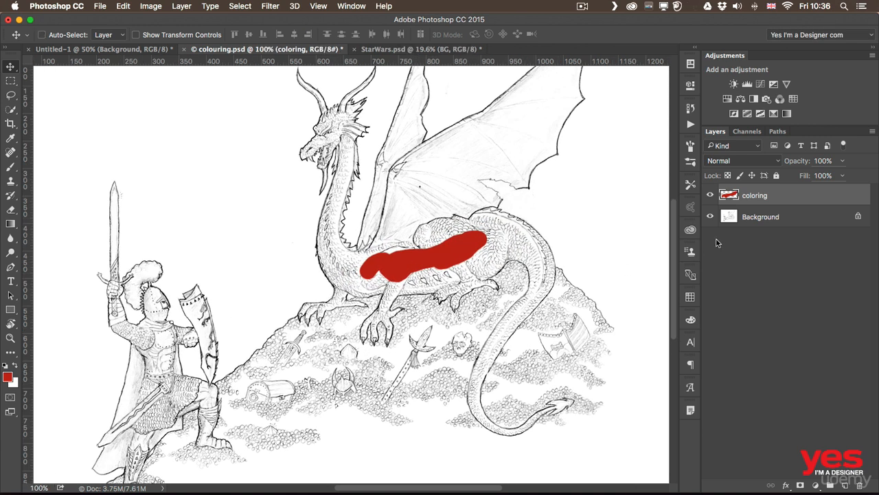
{"action": "left_click", "coordinate": [738, 161]}
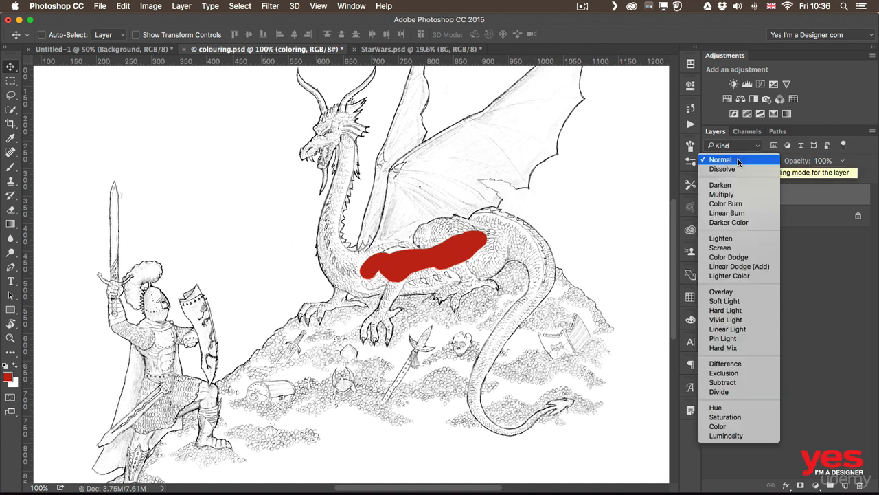
{"action": "left_click", "coordinate": [733, 427]}
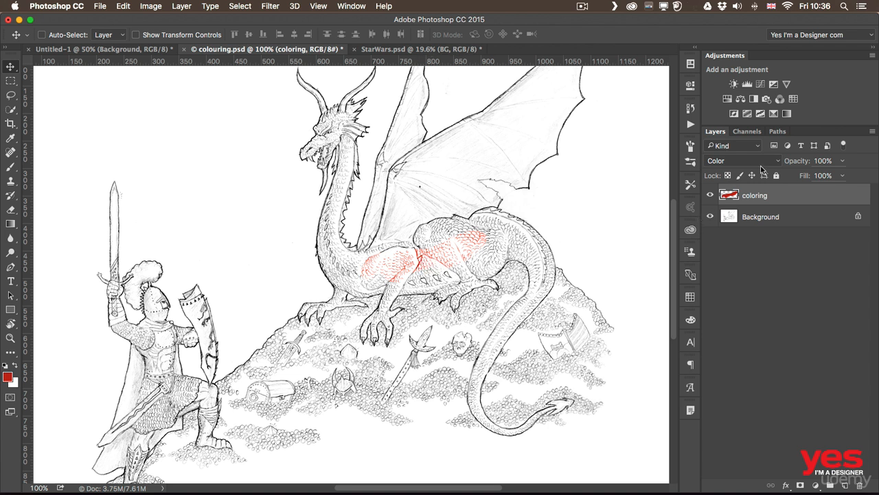
{"action": "left_click", "coordinate": [736, 160]}
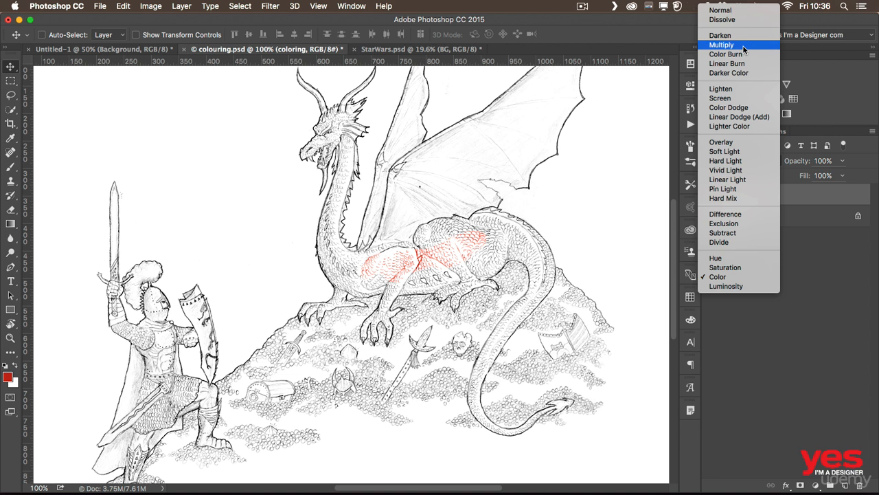
{"action": "left_click", "coordinate": [743, 46]}
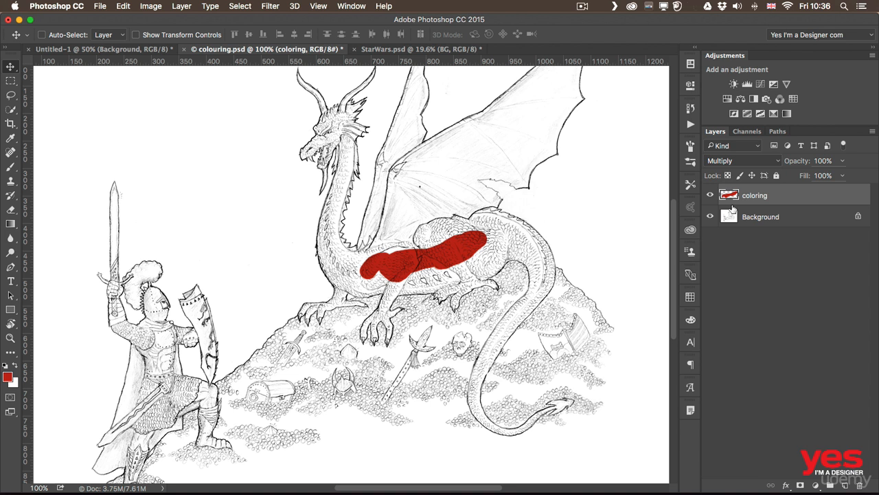
With the Brush tool, paint red across the dragon's body on the coloring layer
{"action": "key", "text": "b"}
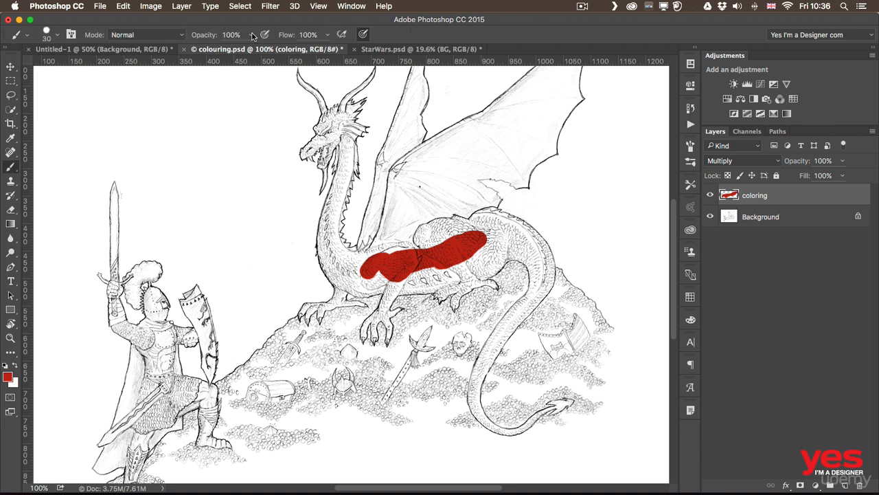
{"action": "mouse_move", "coordinate": [360, 256]}
{"action": "left_mouse_down"}
{"action": "mouse_move", "coordinate": [386, 254]}
{"action": "mouse_move", "coordinate": [362, 273]}
{"action": "mouse_move", "coordinate": [393, 289]}
{"action": "mouse_move", "coordinate": [461, 265]}
{"action": "mouse_move", "coordinate": [472, 252]}
{"action": "mouse_move", "coordinate": [422, 242]}
{"action": "mouse_move", "coordinate": [457, 228]}
{"action": "mouse_move", "coordinate": [446, 231]}
{"action": "mouse_move", "coordinate": [467, 274]}
{"action": "mouse_move", "coordinate": [489, 257]}
{"action": "mouse_move", "coordinate": [480, 259]}
{"action": "left_mouse_up"}
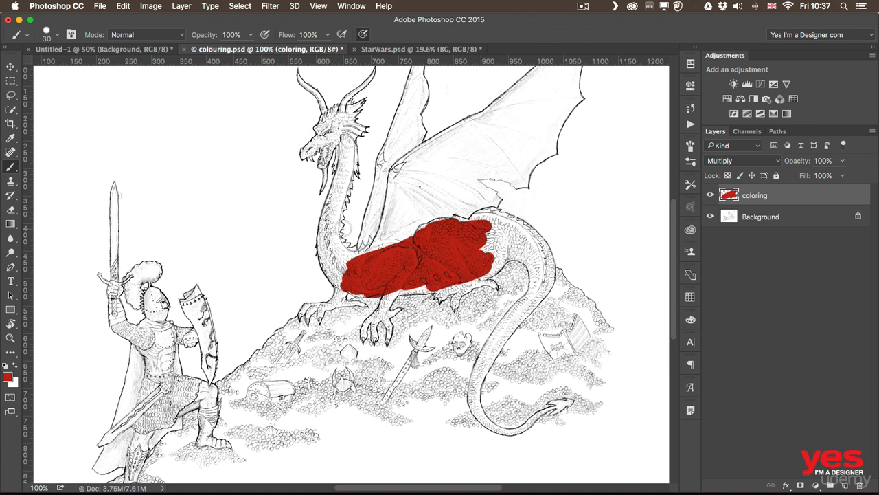
{"action": "left_click_drag", "start_coordinate": [351, 228], "coordinate": [378, 199]}
Paint gold over the treasure pile below the dragon and blue over the knight's chest
{"action": "mouse_move", "coordinate": [321, 335]}
{"action": "left_mouse_down"}
{"action": "mouse_move", "coordinate": [305, 355]}
{"action": "mouse_move", "coordinate": [335, 324]}
{"action": "mouse_move", "coordinate": [310, 381]}
{"action": "mouse_move", "coordinate": [346, 395]}
{"action": "mouse_move", "coordinate": [419, 371]}
{"action": "mouse_move", "coordinate": [381, 392]}
{"action": "left_mouse_up"}
{"action": "left_click_drag", "start_coordinate": [324, 292], "coordinate": [338, 268]}
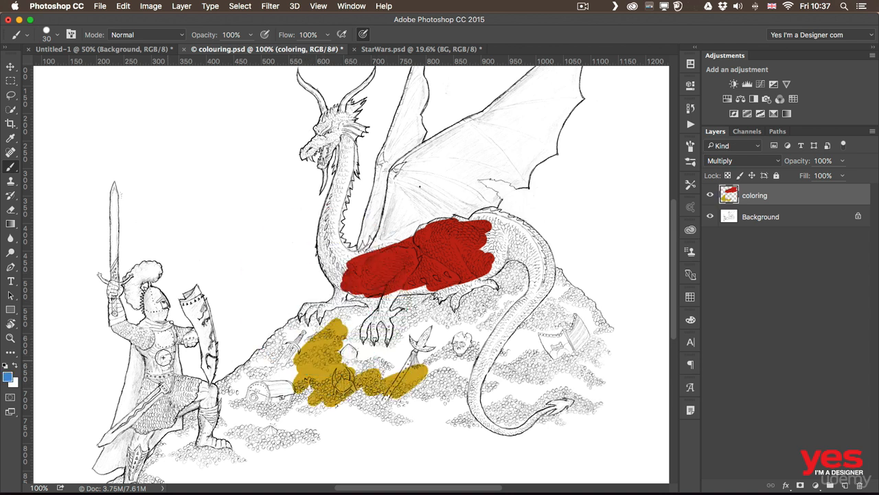
{"action": "mouse_move", "coordinate": [162, 361]}
{"action": "left_mouse_down"}
{"action": "mouse_move", "coordinate": [164, 342]}
{"action": "mouse_move", "coordinate": [158, 371]}
{"action": "left_mouse_up"}
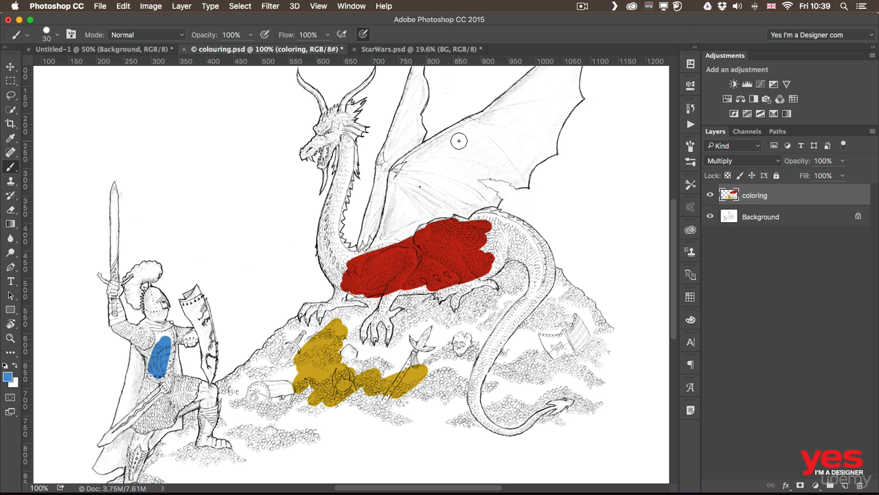
In Untitled-1, set the brush hardness to 0%, enlarge it to 80 px, and paint a stroke beside 'Soft edge Brush'
{"action": "left_click", "coordinate": [126, 50]}
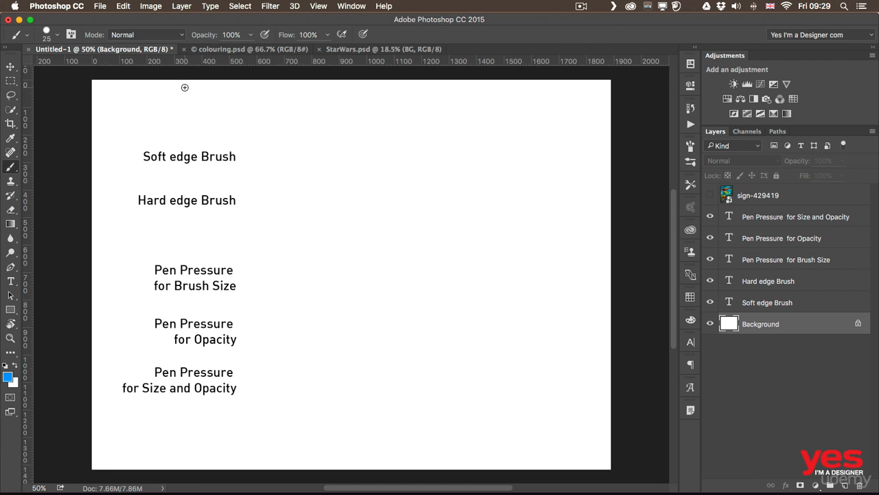
{"action": "left_click", "coordinate": [59, 35]}
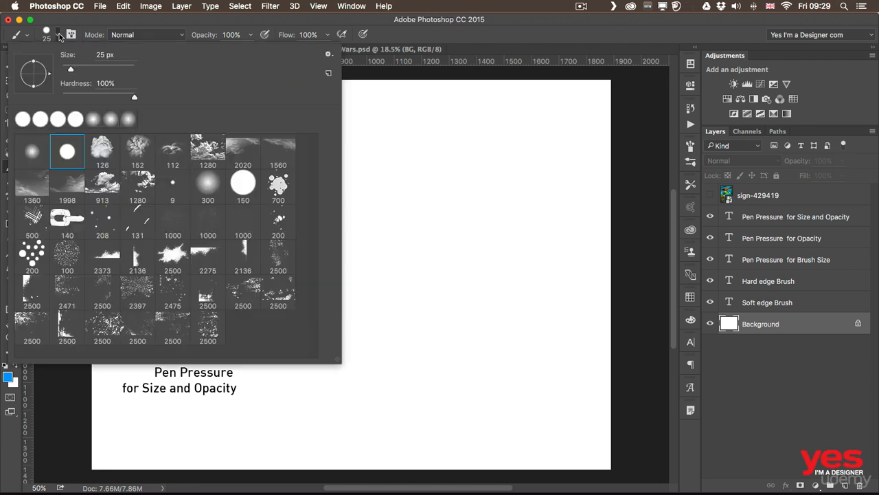
{"action": "left_click_drag", "start_coordinate": [82, 96], "coordinate": [50, 93]}
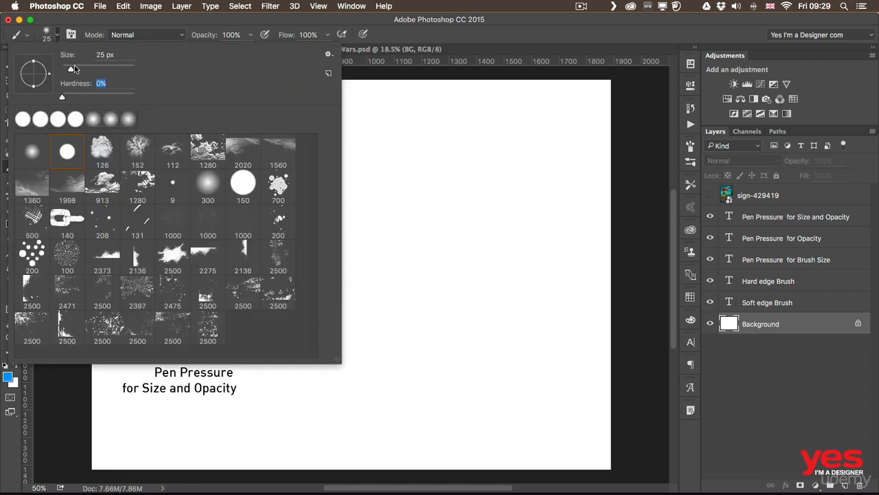
{"action": "left_click", "coordinate": [75, 68]}
{"action": "left_click", "coordinate": [93, 20]}
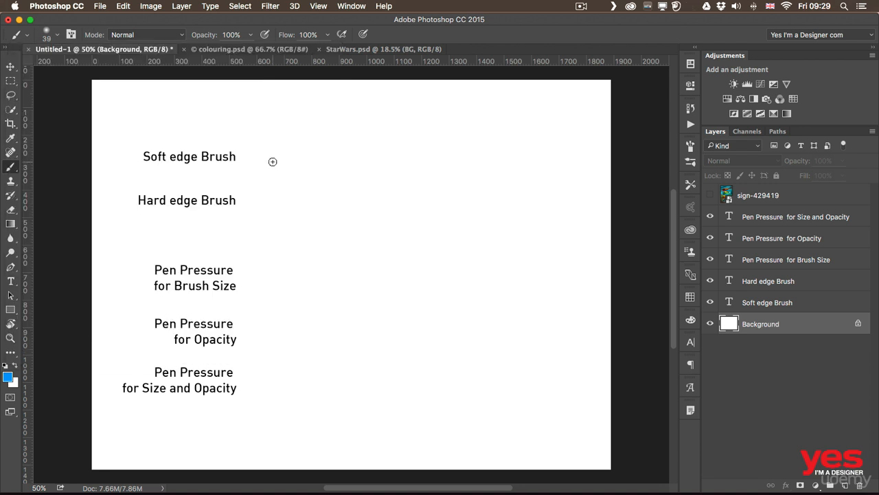
{"action": "key", "text": "bracketright"}
{"action": "key", "text": "bracketright"}
{"action": "key", "text": "bracketright"}
{"action": "key", "text": "bracketright"}
{"action": "mouse_move", "coordinate": [276, 158]}
{"action": "left_mouse_down"}
{"action": "mouse_move", "coordinate": [400, 168]}
{"action": "mouse_move", "coordinate": [536, 163]}
{"action": "left_mouse_up"}
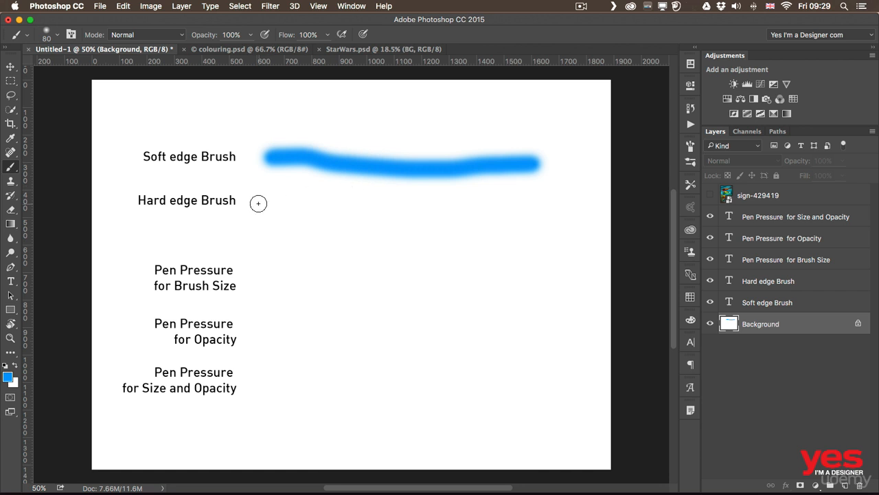
Switch to a hard-edged 55 px brush and paint a stroke beside 'Hard edge Brush'
{"action": "left_click_drag", "start_coordinate": [276, 199], "coordinate": [263, 493]}
{"action": "mouse_move", "coordinate": [284, 197]}
{"action": "left_mouse_down"}
{"action": "mouse_move", "coordinate": [285, 241]}
{"action": "mouse_move", "coordinate": [270, 191]}
{"action": "mouse_move", "coordinate": [265, 198]}
{"action": "mouse_move", "coordinate": [549, 206]}
{"action": "left_mouse_up"}
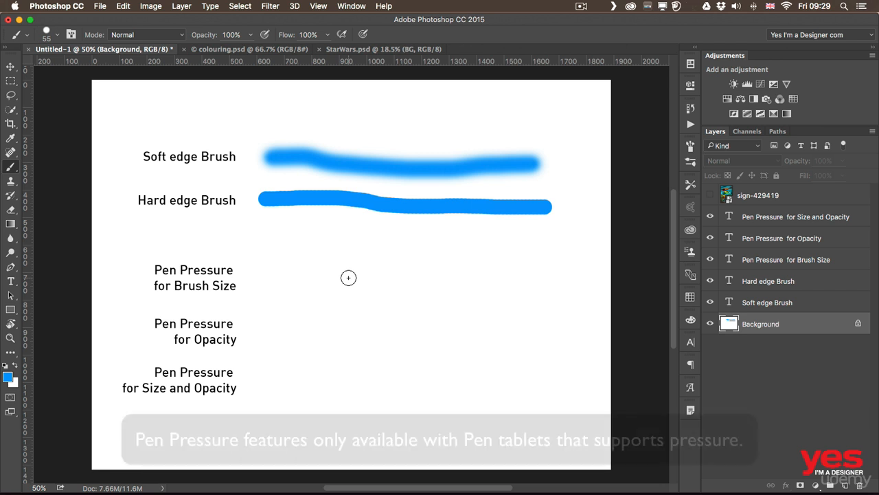
Enable pen pressure for size and paint a wavy stroke beside 'Pen Pressure for Brush Size'
{"action": "left_click", "coordinate": [363, 34]}
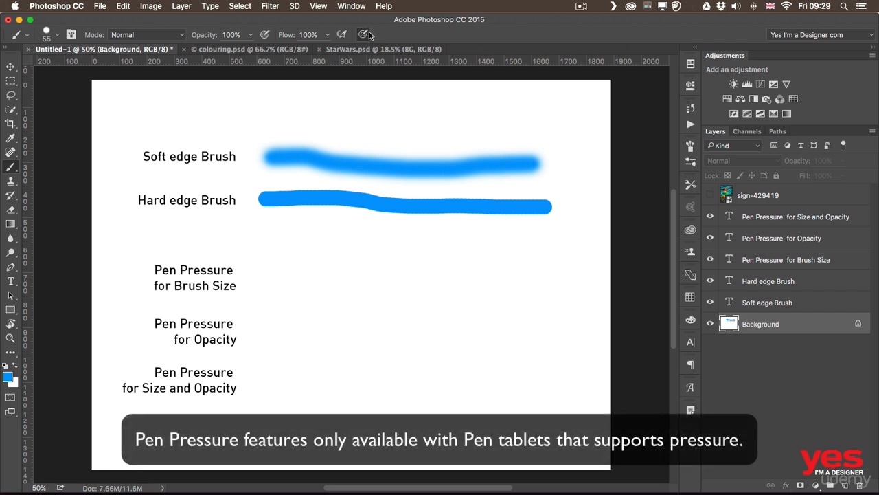
{"action": "mouse_move", "coordinate": [260, 275]}
{"action": "left_mouse_down"}
{"action": "mouse_move", "coordinate": [308, 282]}
{"action": "mouse_move", "coordinate": [361, 268]}
{"action": "mouse_move", "coordinate": [396, 284]}
{"action": "mouse_move", "coordinate": [429, 285]}
{"action": "mouse_move", "coordinate": [529, 278]}
{"action": "left_mouse_up"}
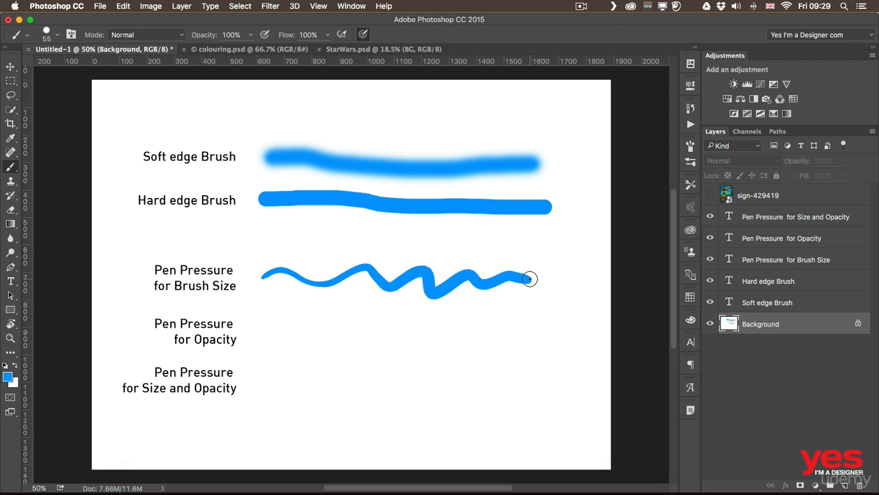
Turn off pressure for size, enable pressure for opacity, and paint a stroke beside 'Pen Pressure for Opacity'
{"action": "left_click", "coordinate": [364, 34]}
{"action": "left_click", "coordinate": [264, 35]}
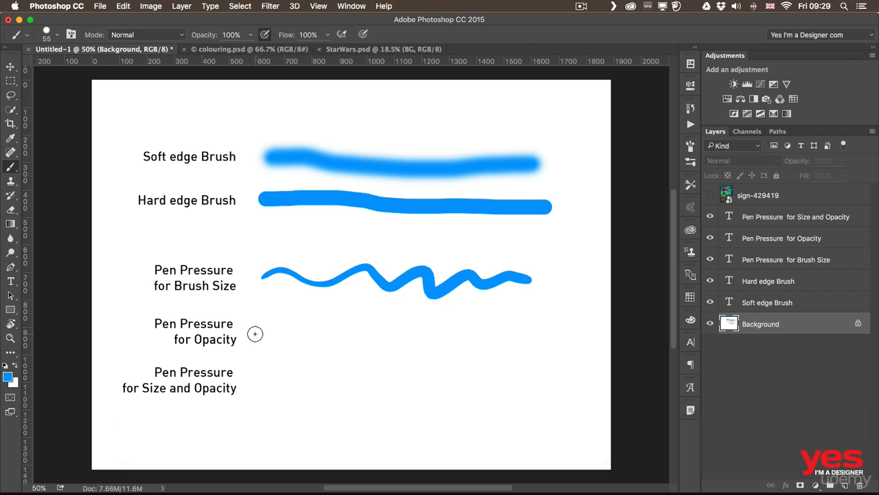
{"action": "mouse_move", "coordinate": [256, 334]}
{"action": "left_mouse_down"}
{"action": "mouse_move", "coordinate": [353, 349]}
{"action": "mouse_move", "coordinate": [543, 341]}
{"action": "left_mouse_up"}
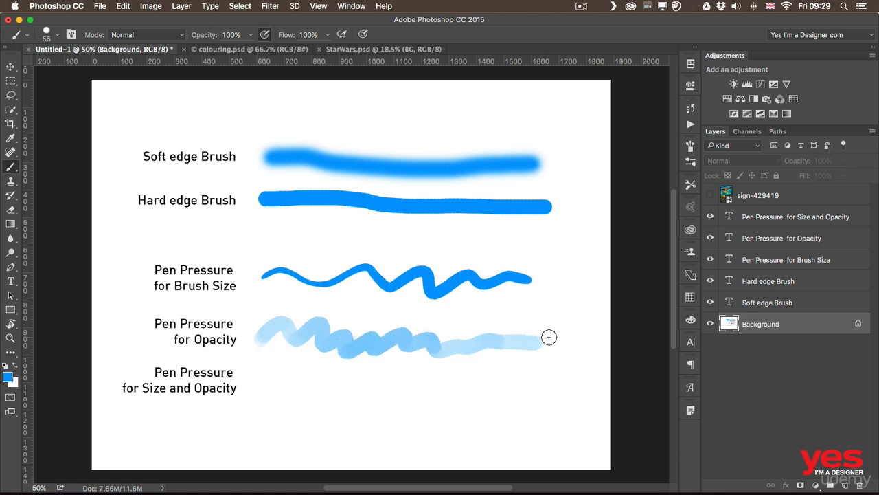
Re-enable pressure for size and paint a stroke beside 'Pen Pressure for Size and Opacity'
{"action": "left_click", "coordinate": [363, 35]}
{"action": "mouse_move", "coordinate": [261, 386]}
{"action": "left_mouse_down"}
{"action": "mouse_move", "coordinate": [286, 372]}
{"action": "mouse_move", "coordinate": [313, 396]}
{"action": "mouse_move", "coordinate": [348, 382]}
{"action": "mouse_move", "coordinate": [409, 398]}
{"action": "mouse_move", "coordinate": [444, 387]}
{"action": "mouse_move", "coordinate": [532, 400]}
{"action": "left_mouse_up"}
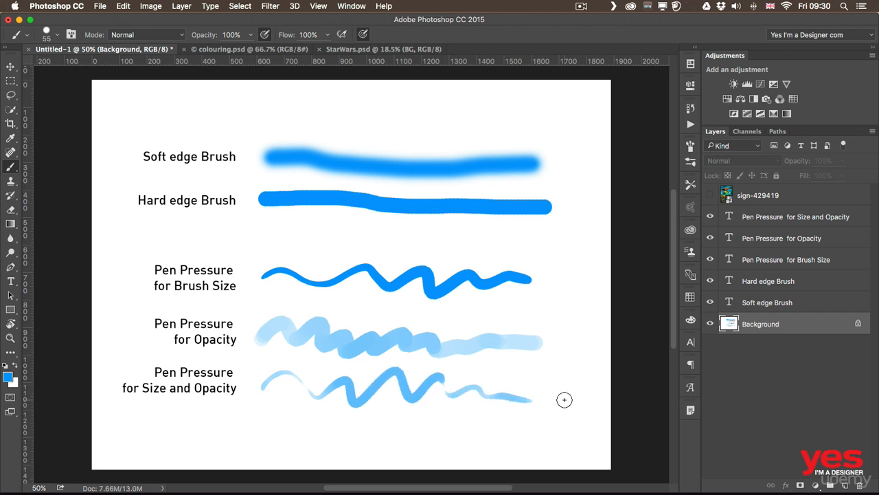